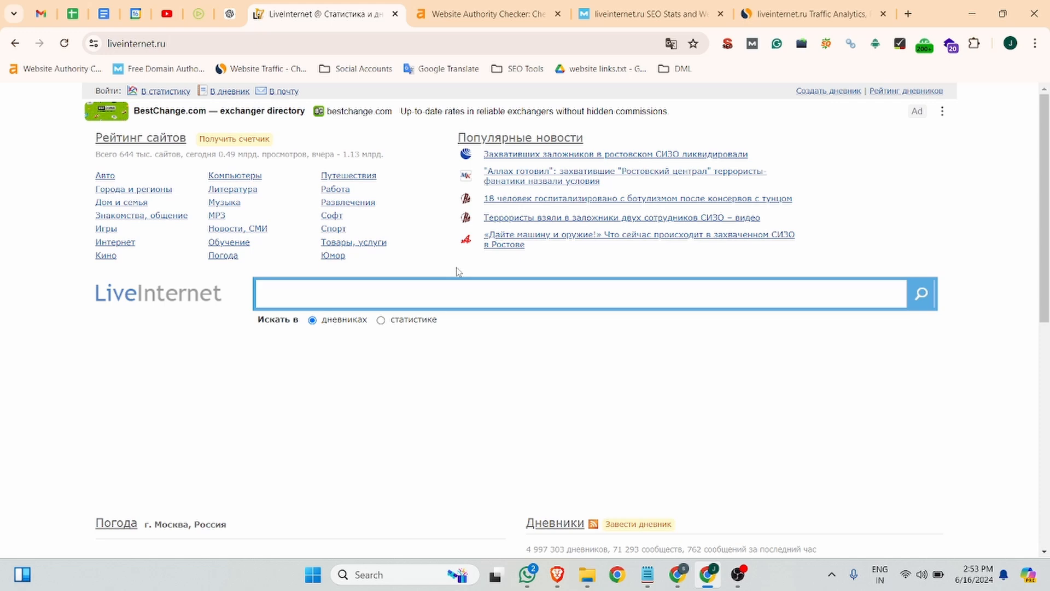
Step: Review liveinternet.ru's authority, spam score, ranks and traffic by country in the open Ahrefs, Moz and Similarweb reports
left_click(416, 4)
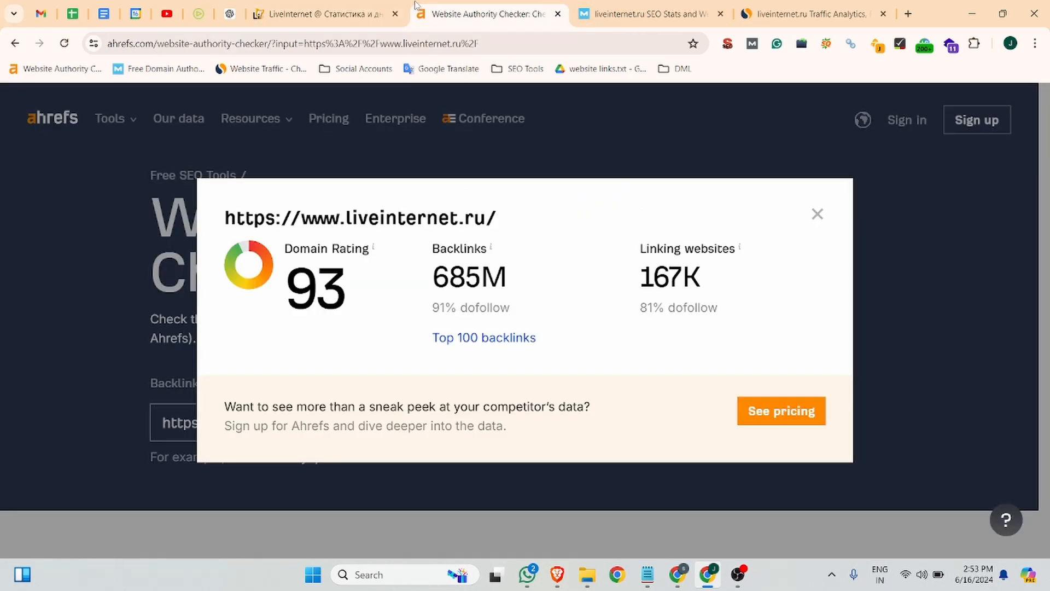
left_click(657, 5)
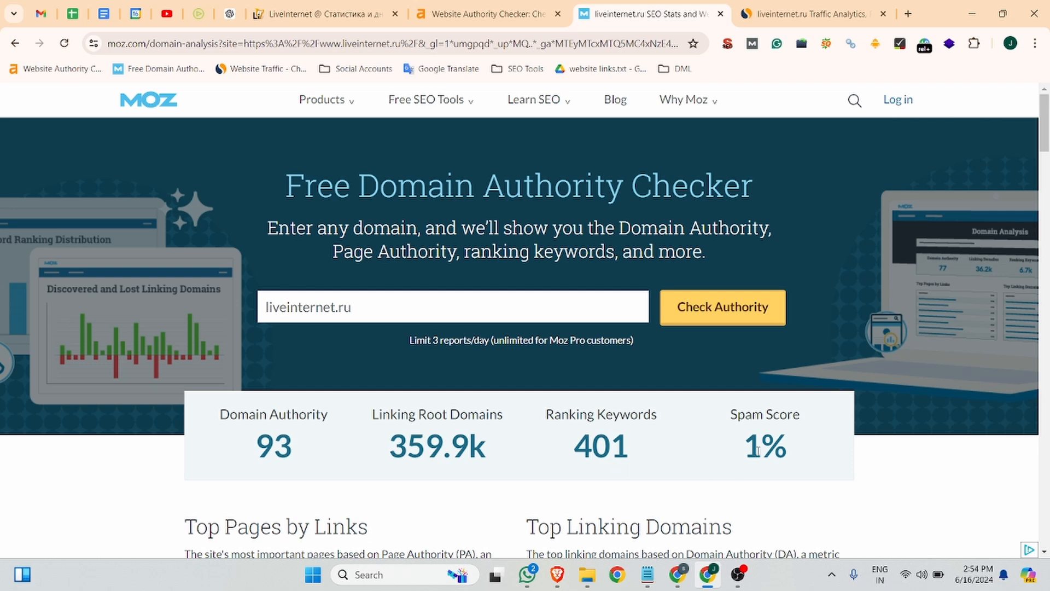
left_click(802, 6)
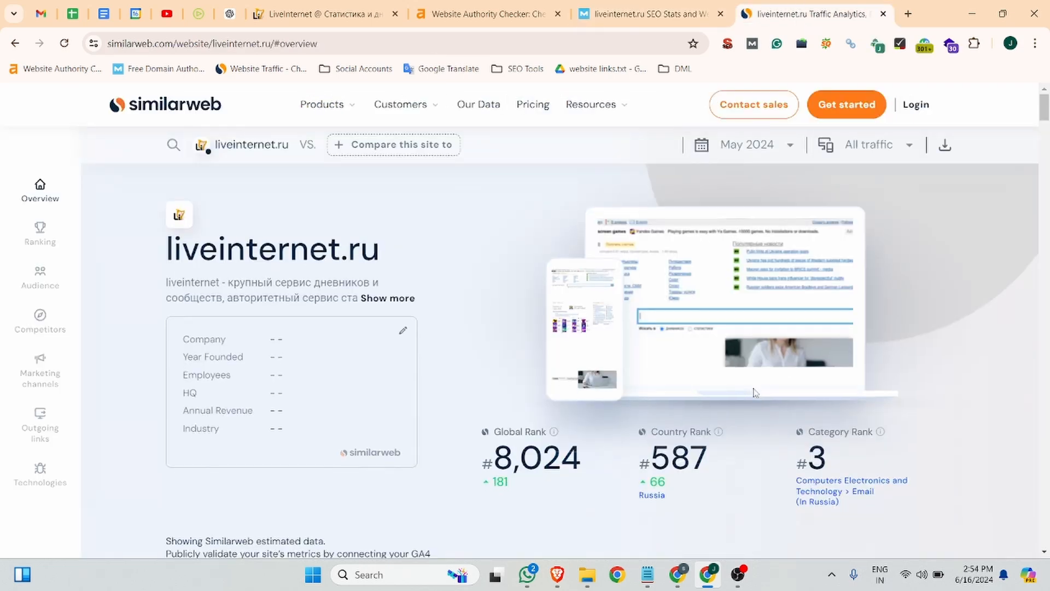
scroll(831, 272, "down", 3)
double_click(815, 256)
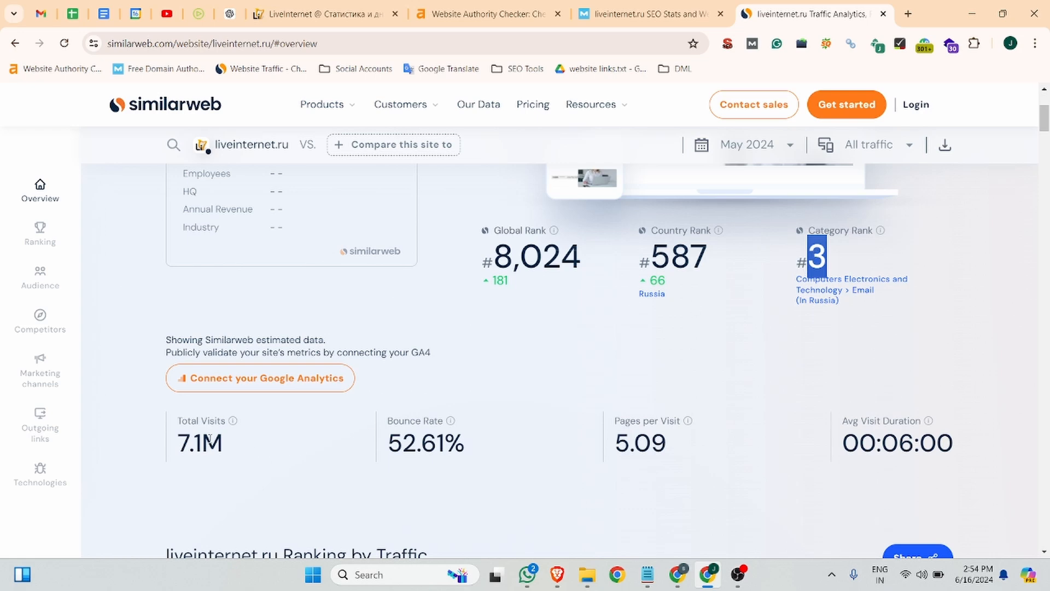
scroll(700, 390, "down", 20)
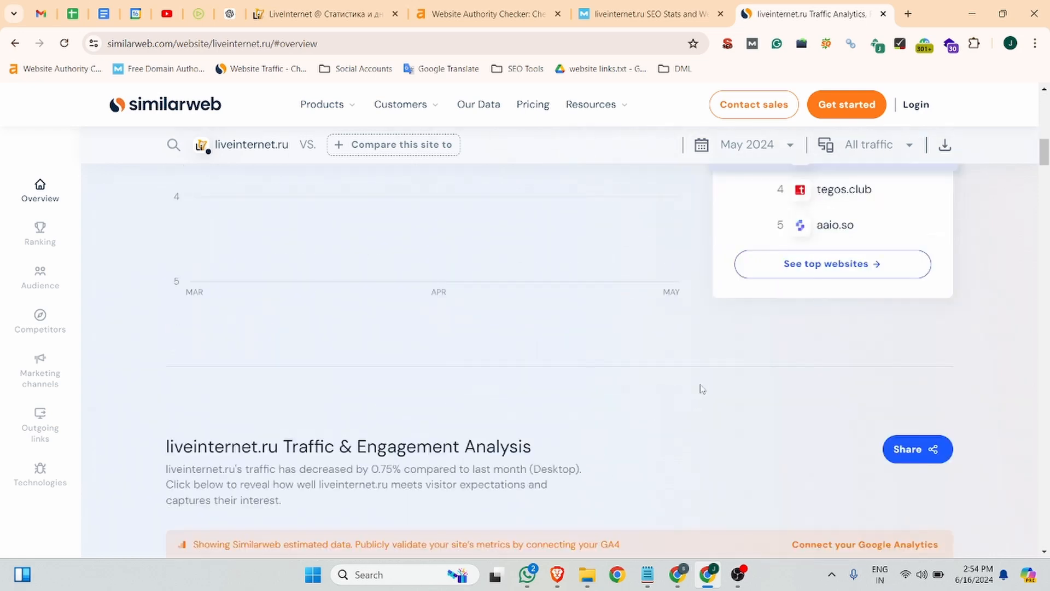
mouse_move(704, 390)
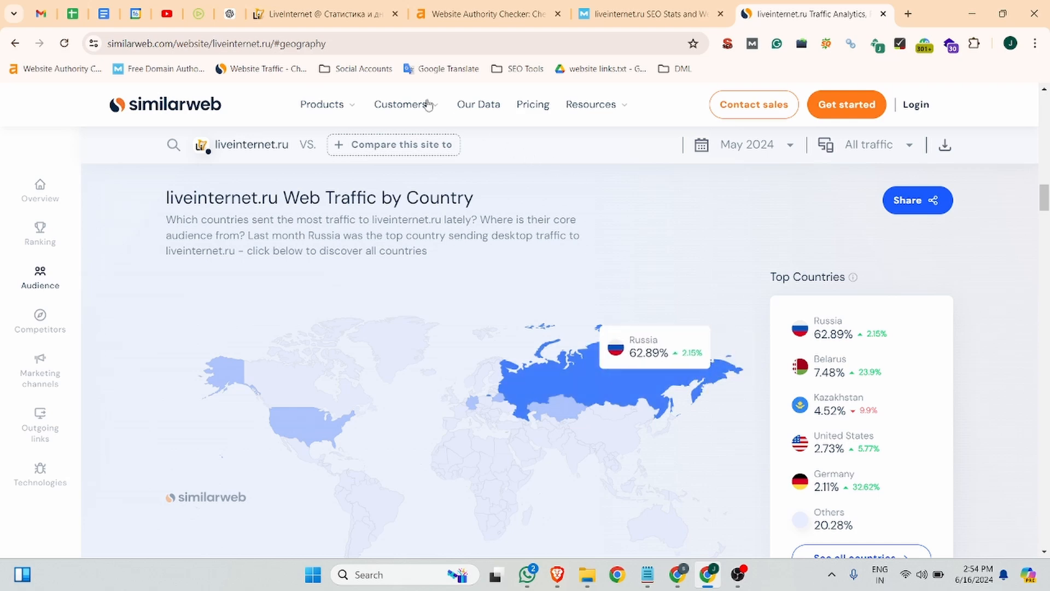
Step: Return to the LiveInternet home page, translate it into English and open the diary creation form
left_click(345, 7)
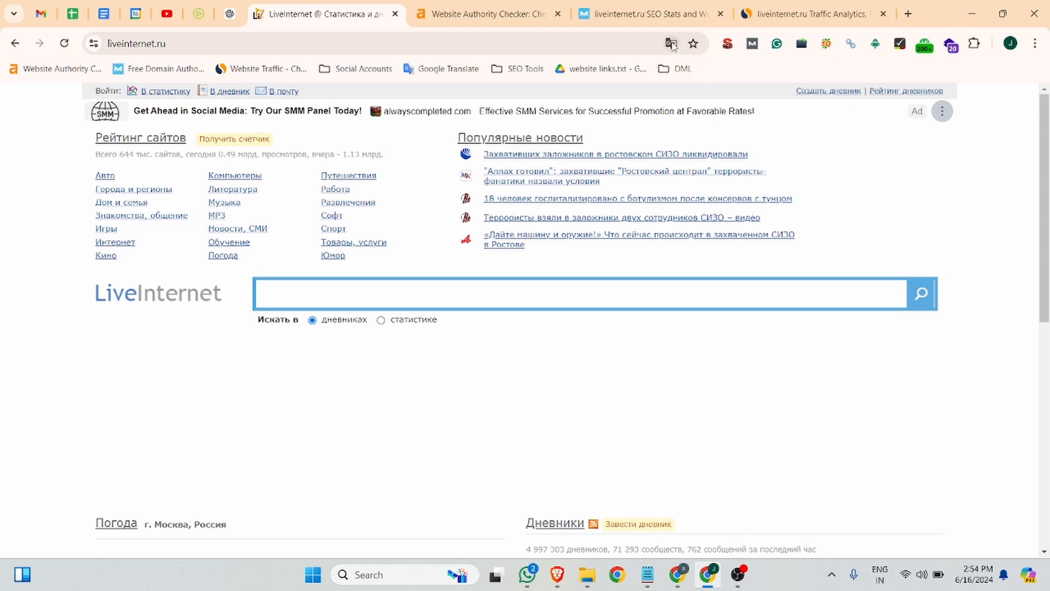
left_click(671, 43)
left_click(604, 70)
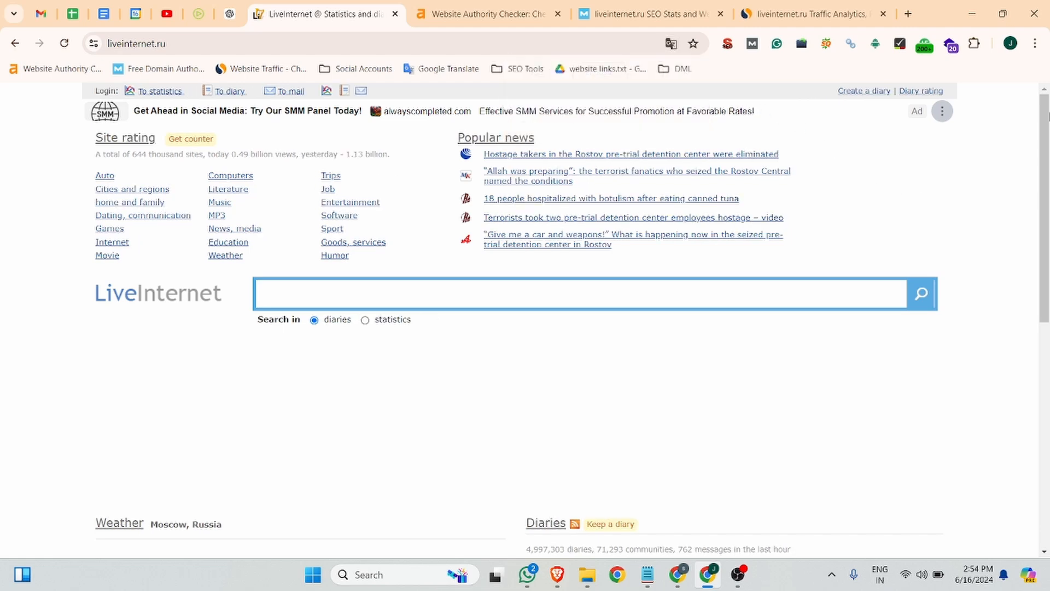
left_click(869, 92)
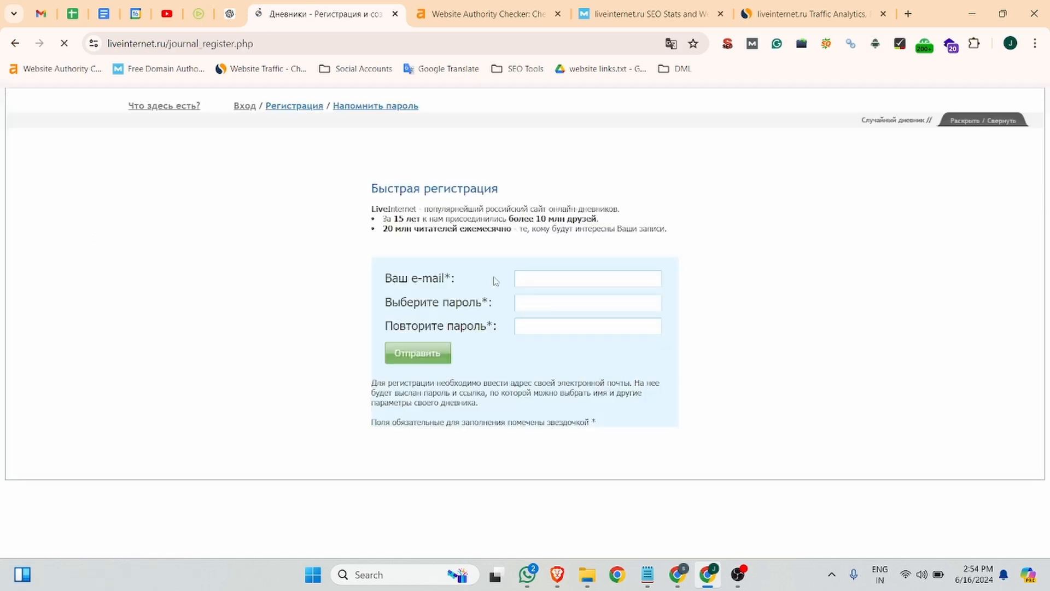
Step: Copy the account's e-mail address from Gmail and paste it into the registration form's email field
left_click(556, 281)
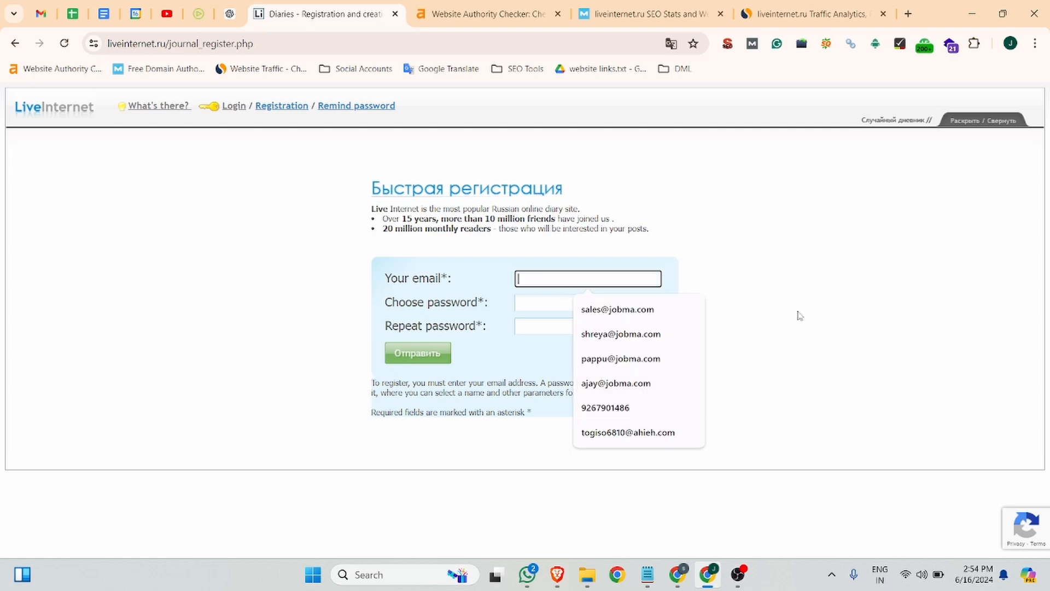
key("ctrl+1")
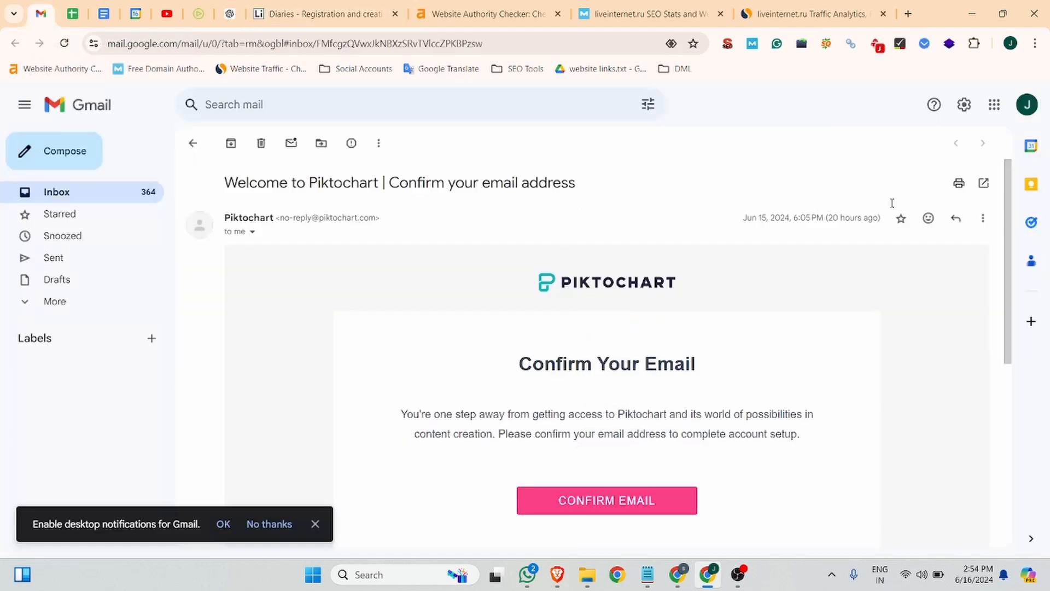
left_click(1030, 114)
triple_click(871, 145)
key("ctrl+c")
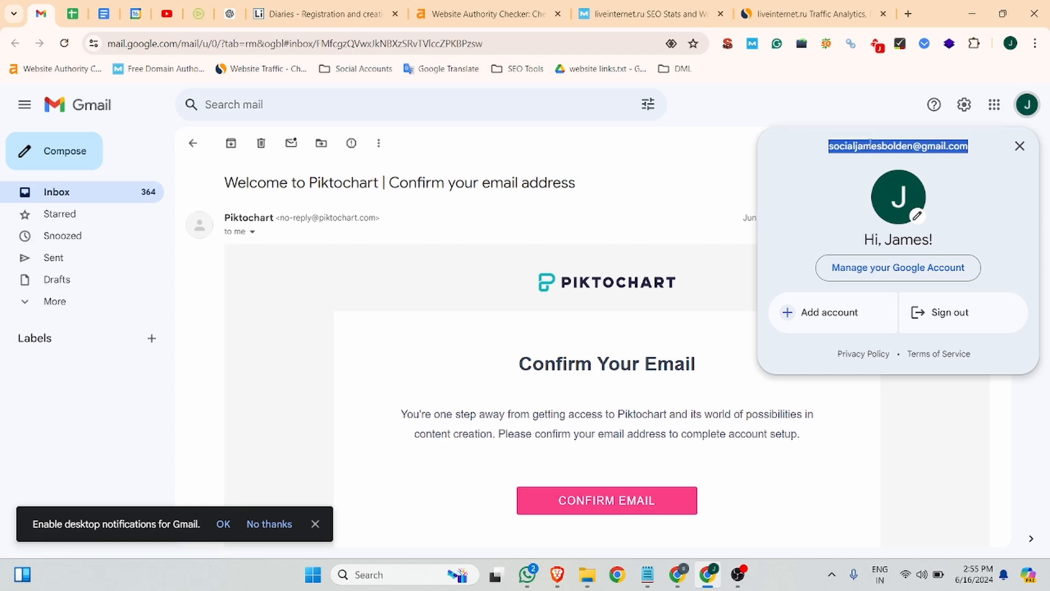
left_click(323, 14)
key("ctrl+v")
Step: Submit the registration form with the account password entered and repeated, and translate the resulting page into English
left_click(546, 305)
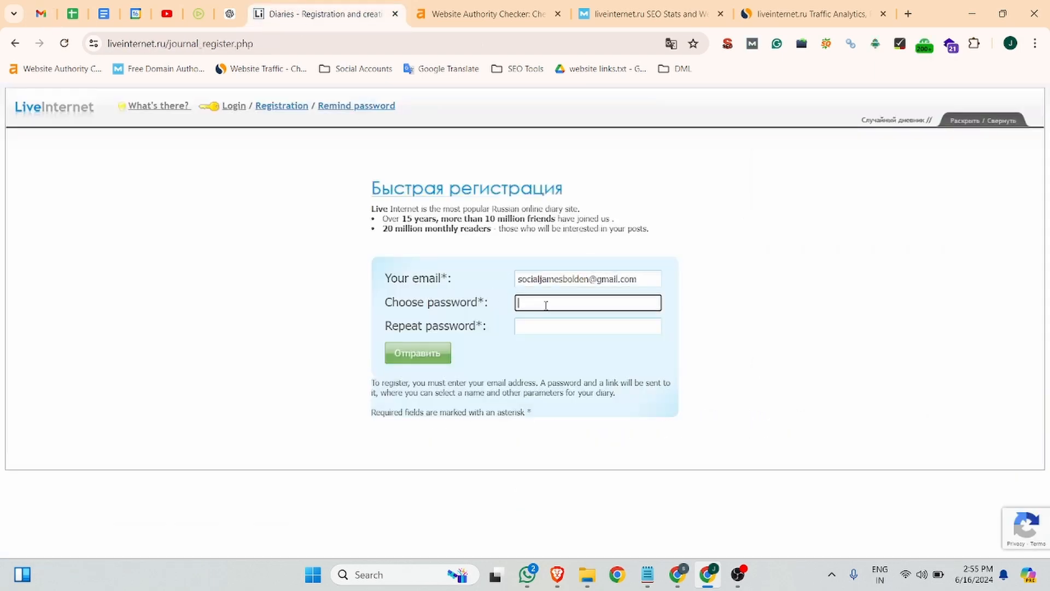
type("a")
left_click(546, 321)
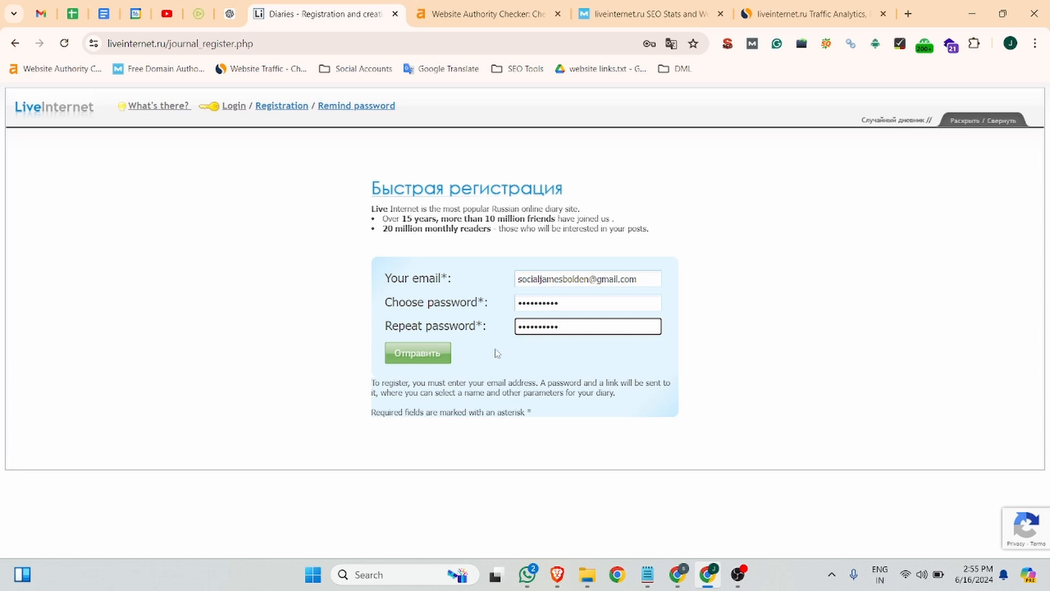
left_click(429, 353)
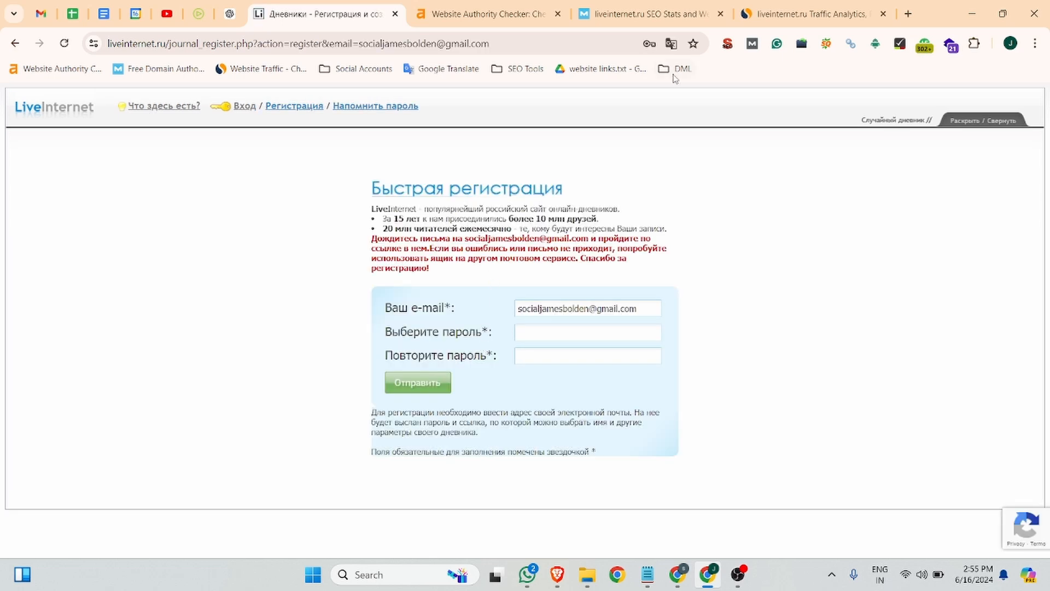
left_click(671, 43)
left_click(590, 81)
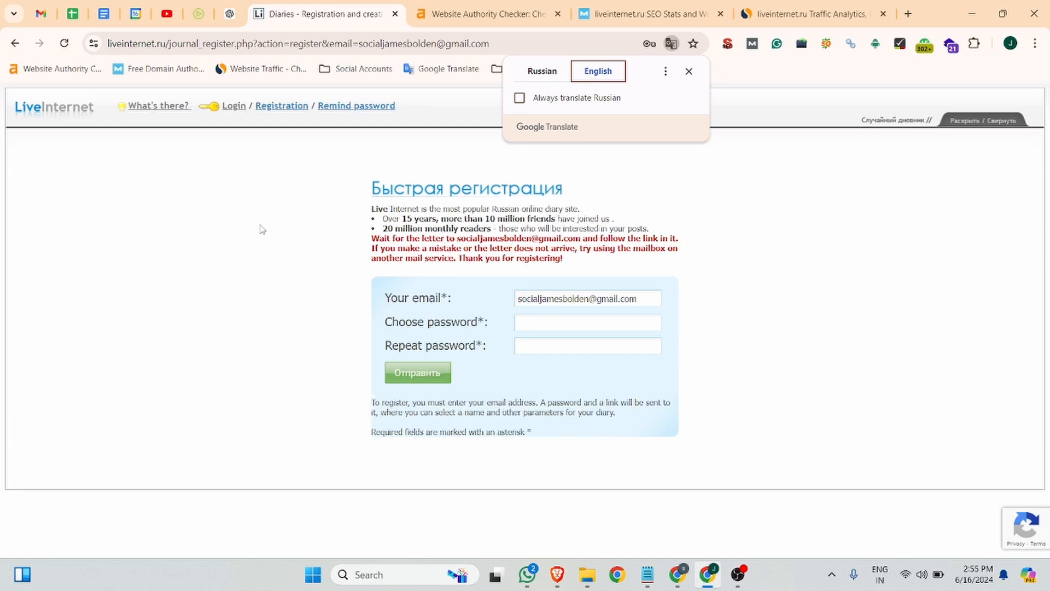
Step: In Gmail, delete the open Piktochart message and open the LiveInternet registration email in the Social category
left_click(38, 16)
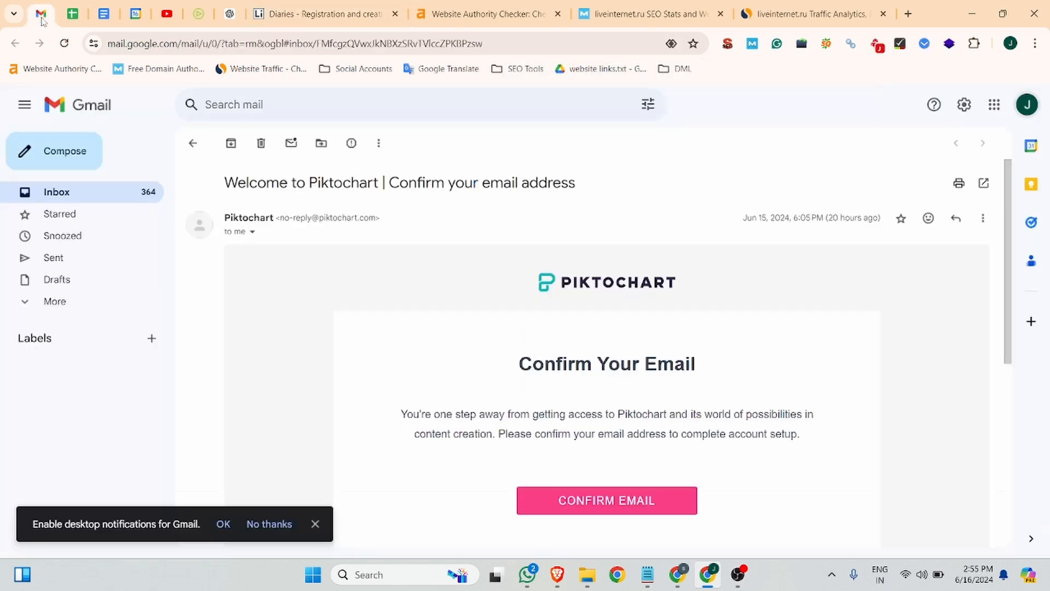
left_click(259, 144)
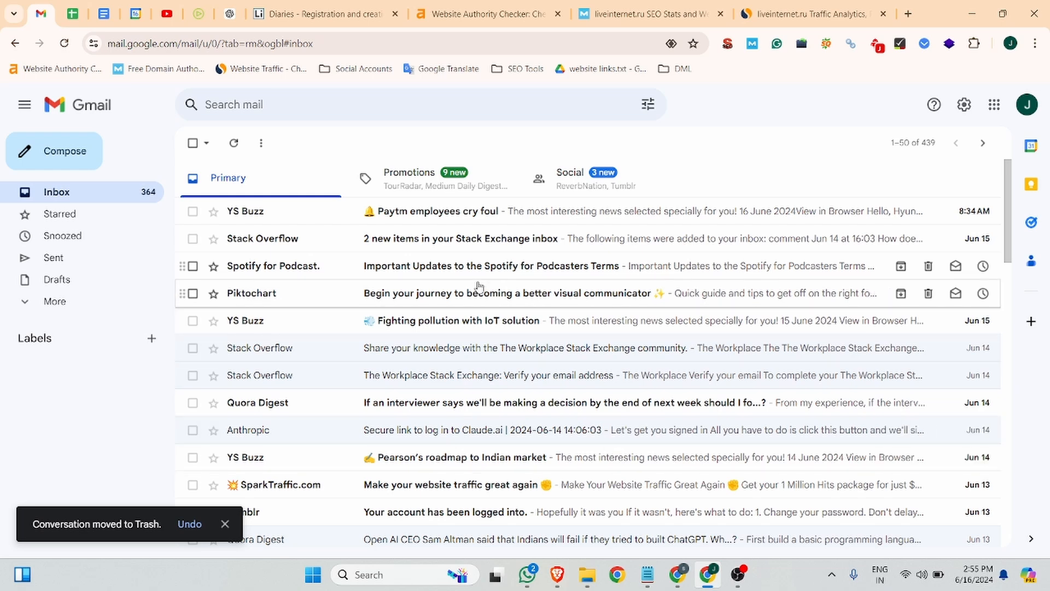
left_click(592, 183)
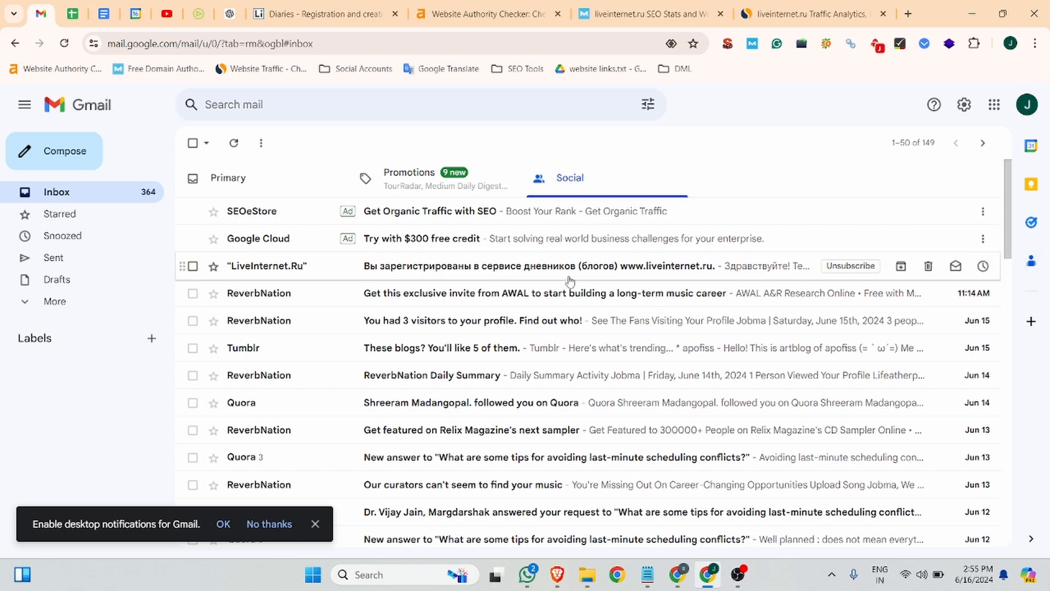
left_click(517, 266)
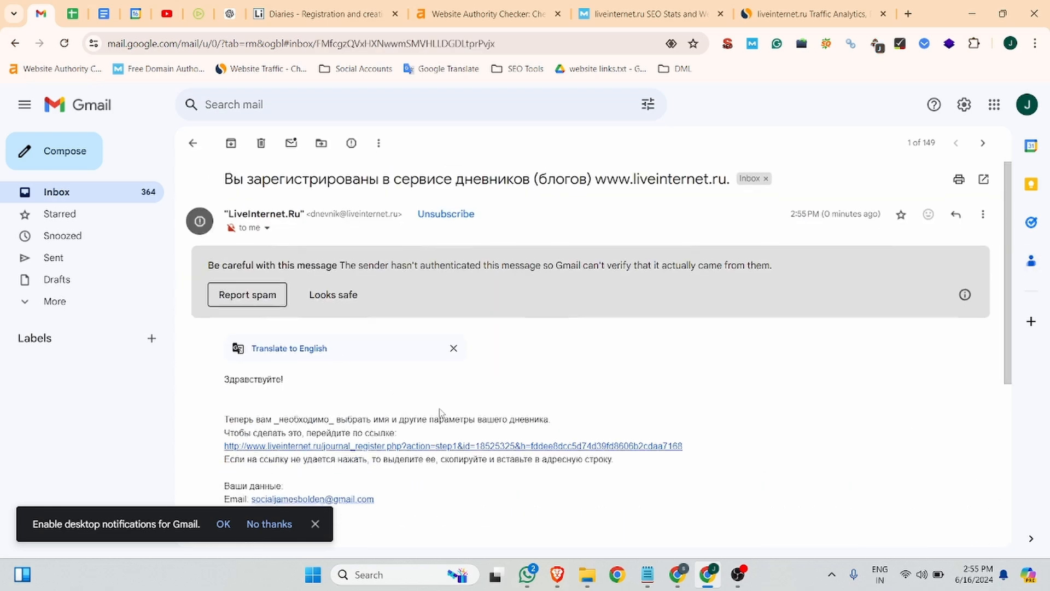
Step: Follow the registration link in the LiveInternet email and translate the profile form into English
scroll(440, 415, "down", 1)
left_click(430, 385)
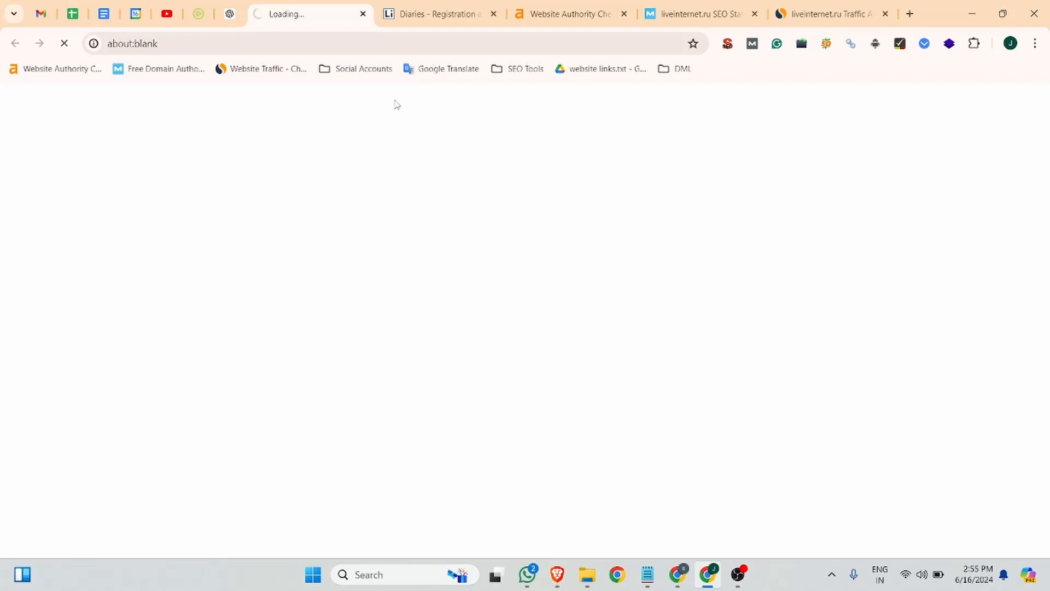
left_click(599, 71)
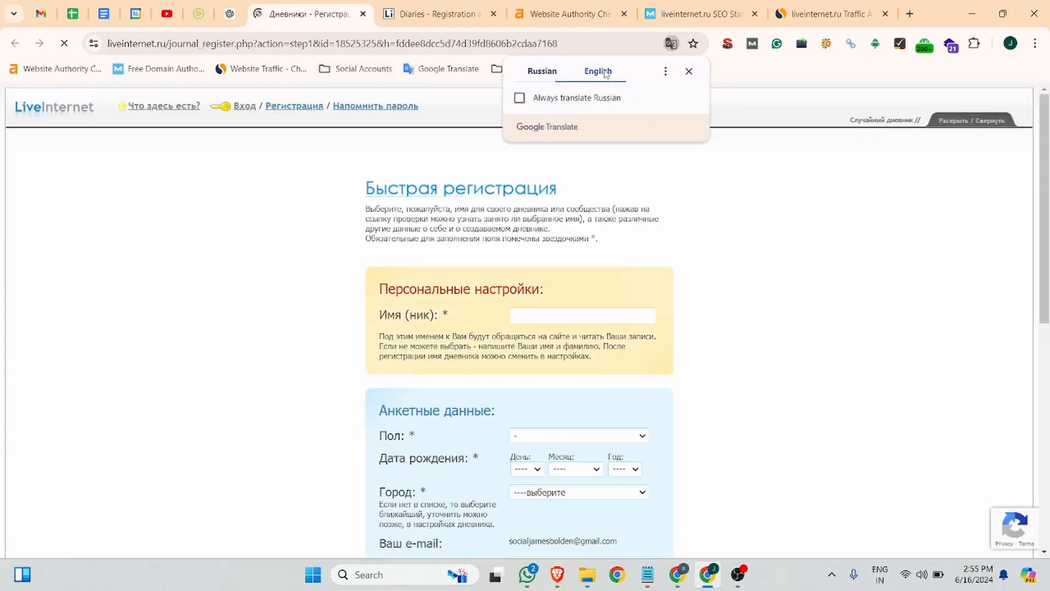
Step: Enter Jobma as the nickname and choose Male as the sex in the personal data
left_click(543, 317)
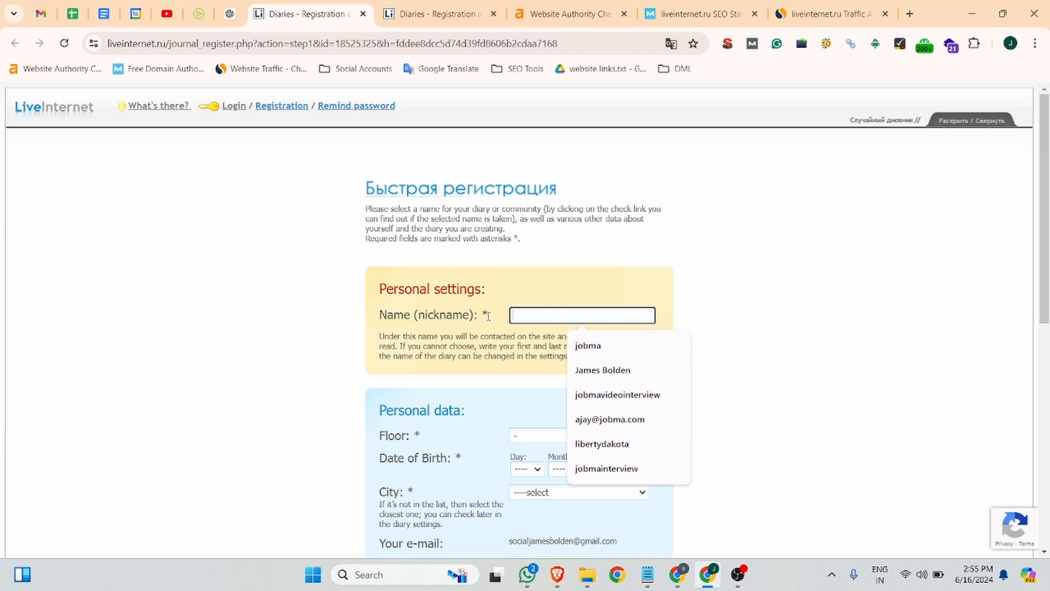
type("Jobma")
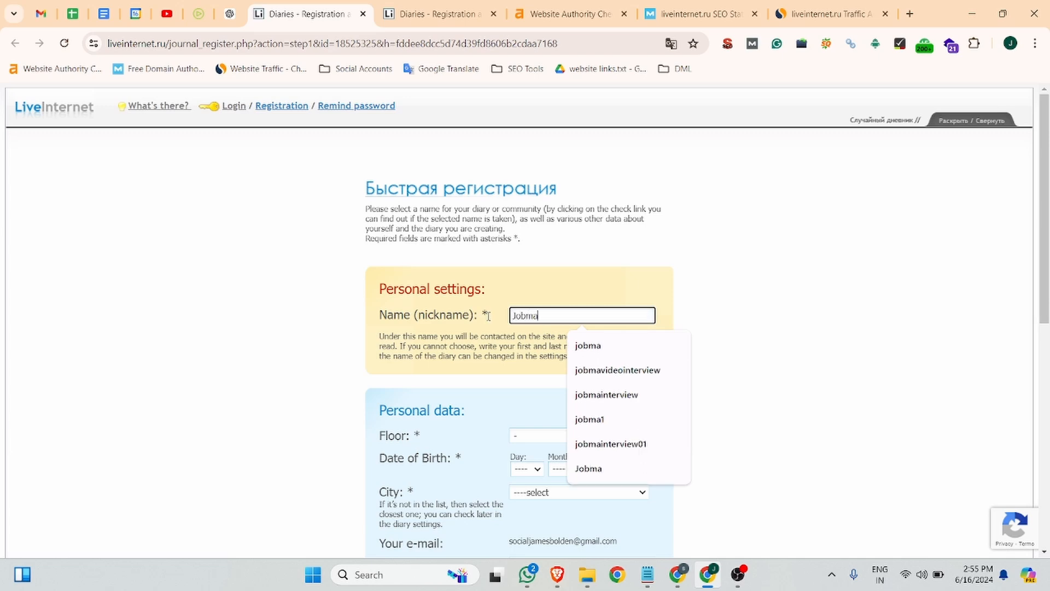
left_click(480, 333)
left_click(554, 441)
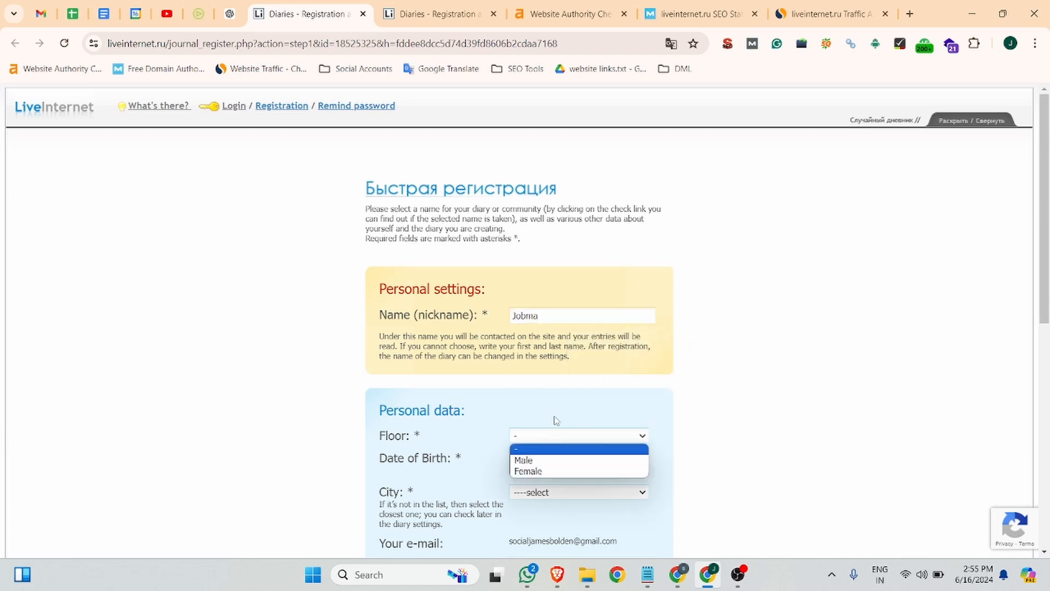
left_click(557, 459)
Step: Select the day, month and year for the date of birth in the personal data
scroll(557, 350, "down", 3)
left_click(536, 332)
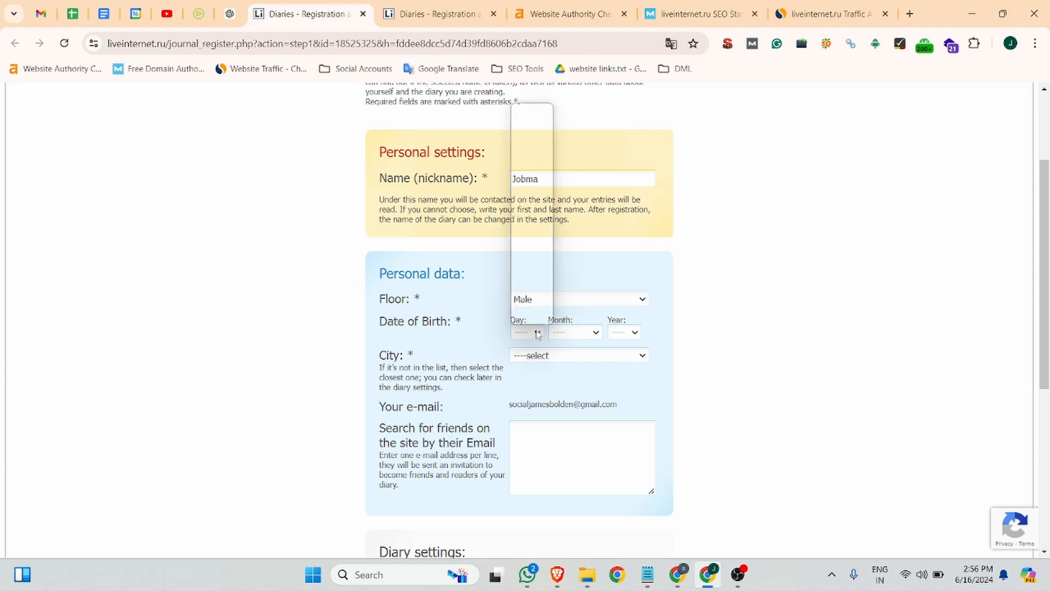
left_click(521, 167)
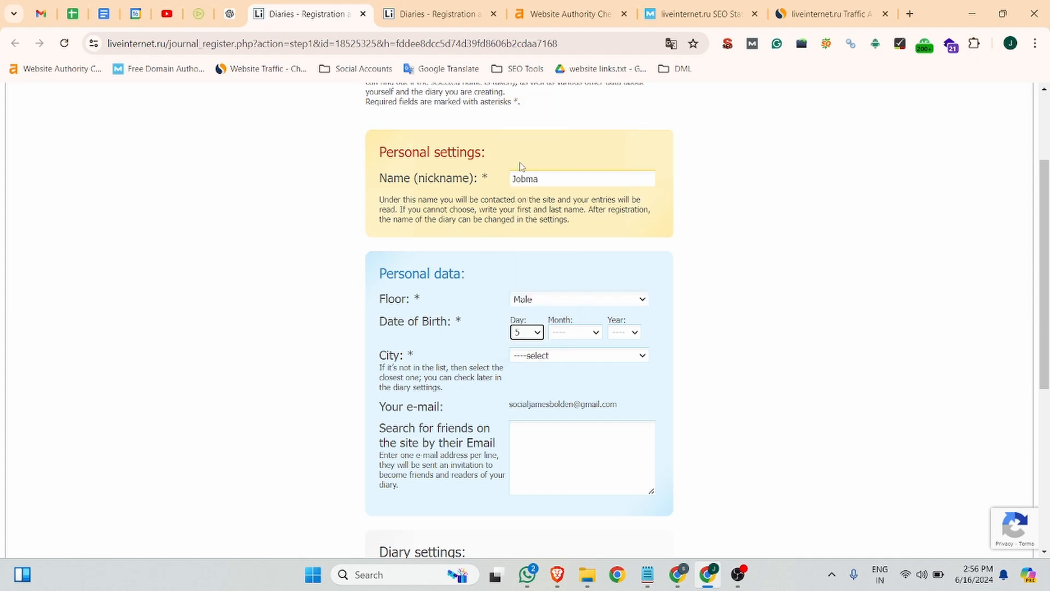
left_click(581, 332)
left_click(580, 431)
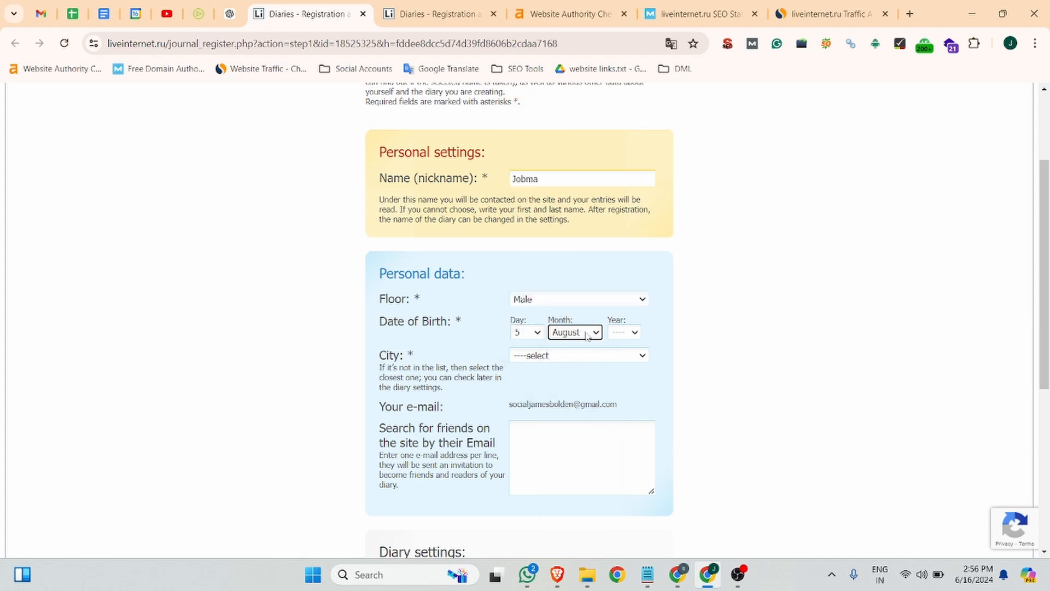
left_click(623, 332)
scroll(619, 264, "down", 7)
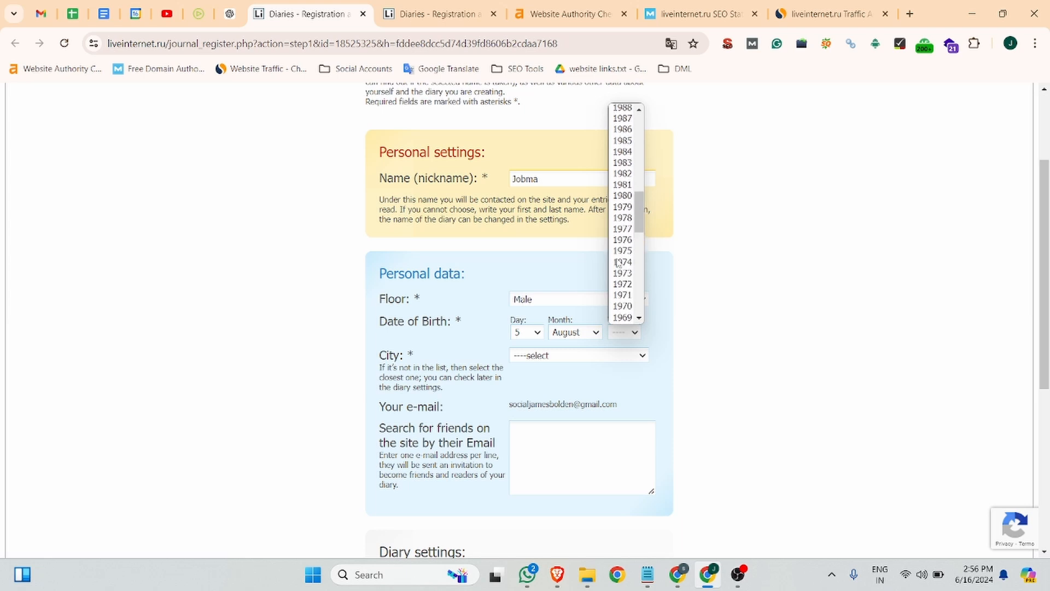
left_click(575, 332)
left_click(571, 420)
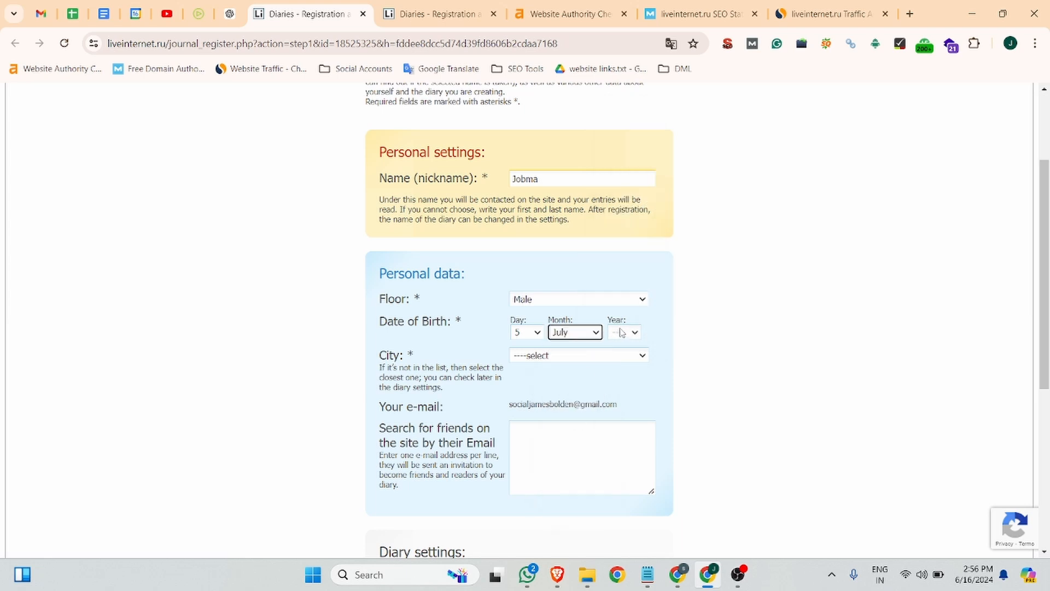
left_click(621, 332)
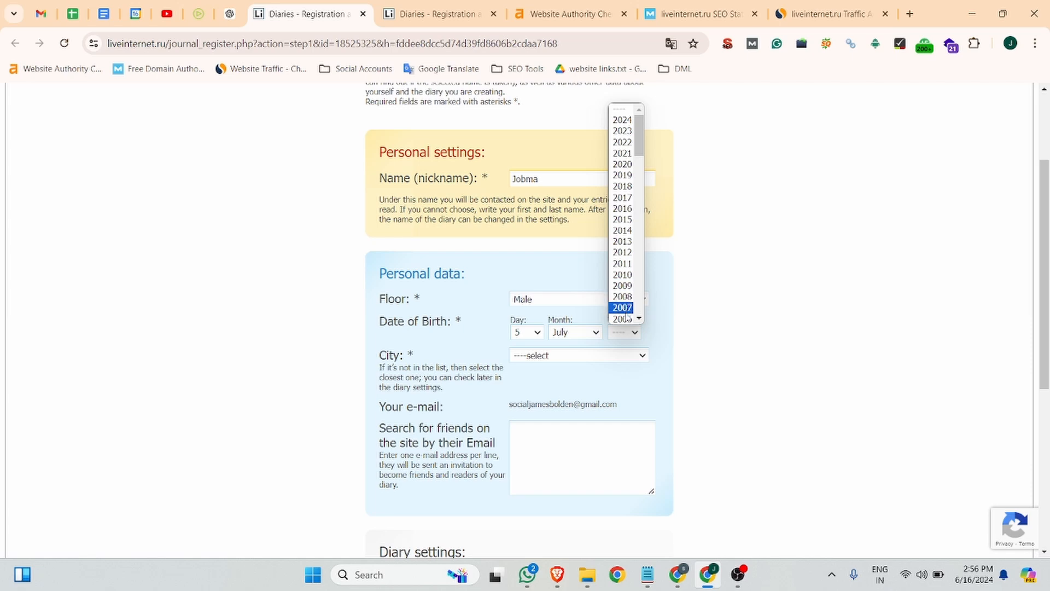
scroll(627, 317, "down", 3)
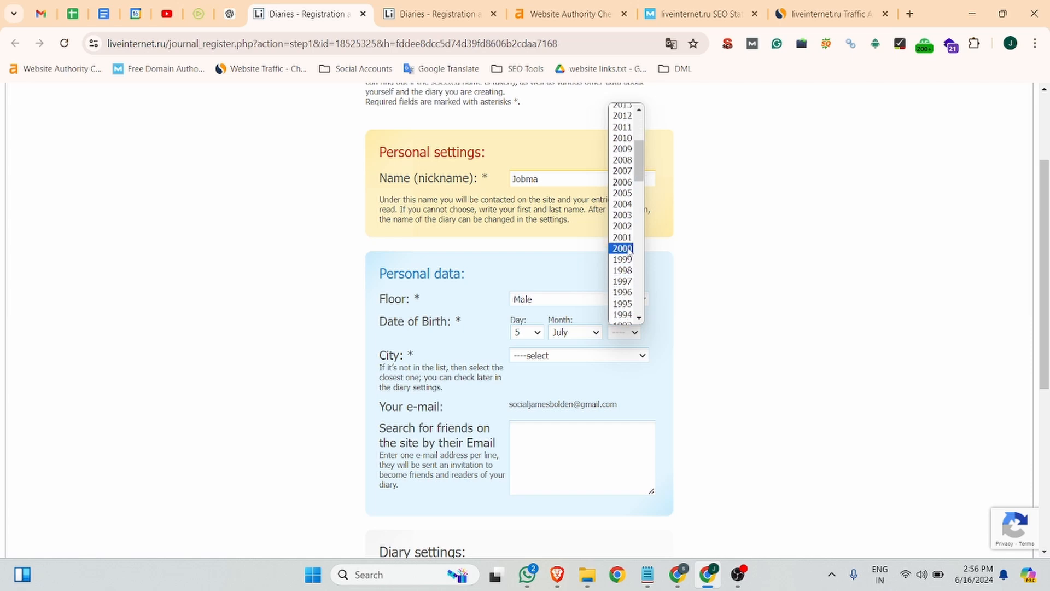
left_click(628, 249)
Step: Fill the About myself and my diary field with the Jobma description paragraph copied from the Business Listing document in Google Docs
scroll(586, 293, "down", 5)
left_click(551, 307)
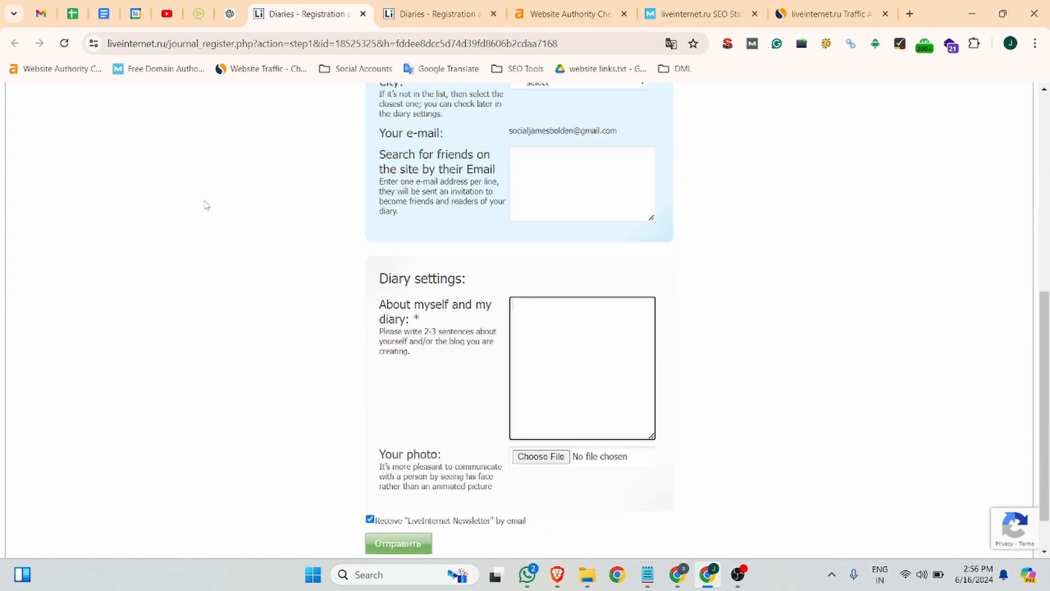
left_click(104, 14)
scroll(580, 383, "down", 4)
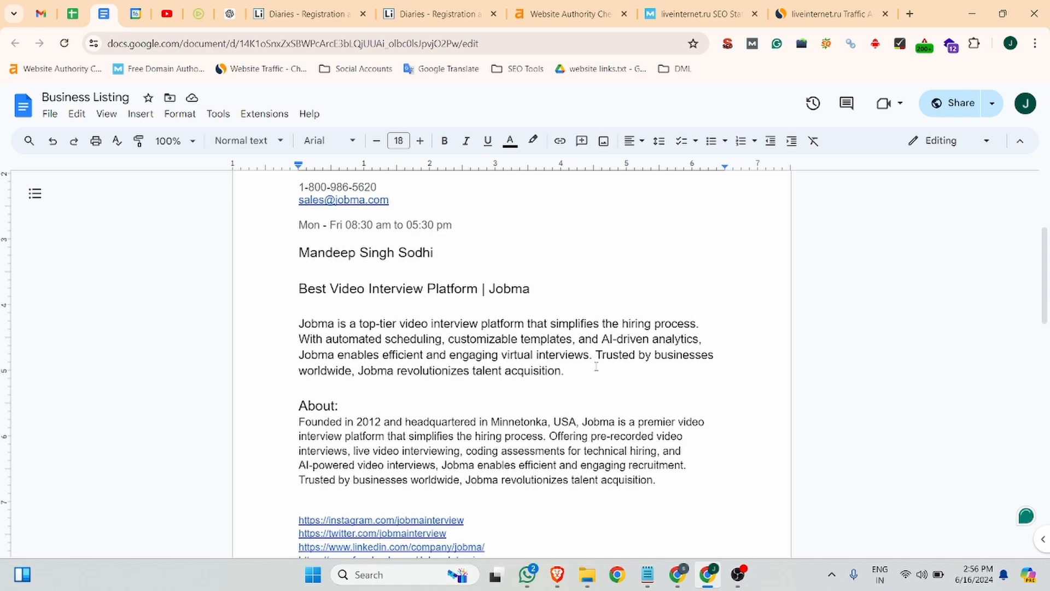
left_click_drag(597, 367, 283, 312)
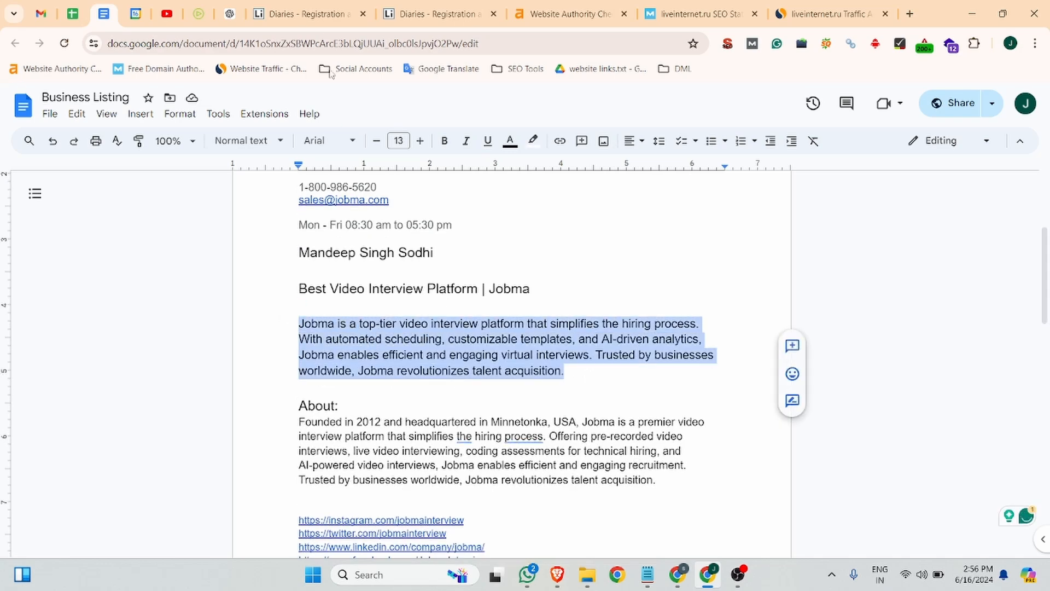
key("ctrl+c")
left_click(303, 14)
key("ctrl+v")
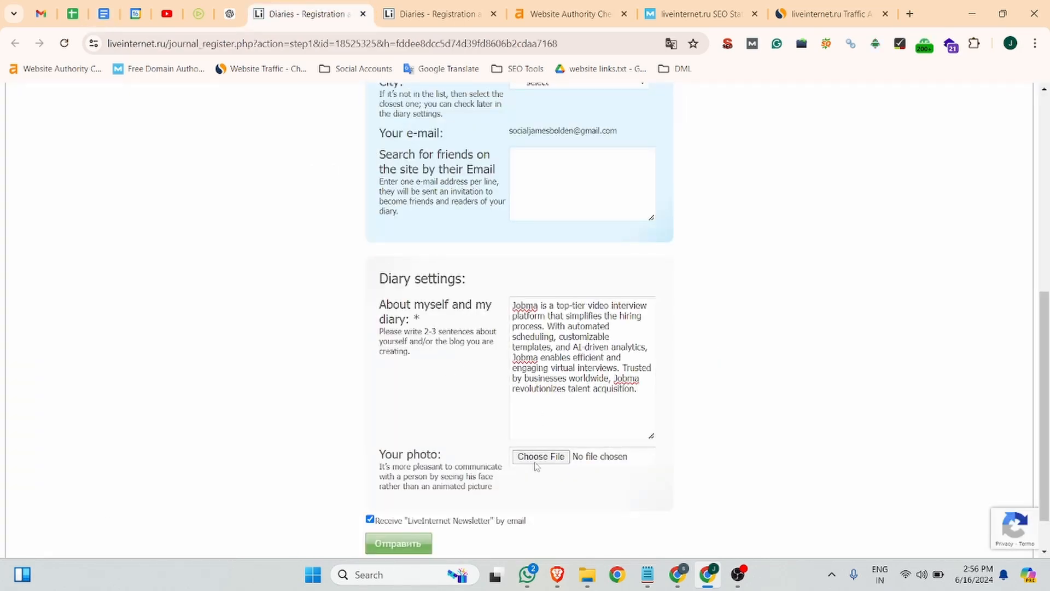
Step: Attach the jobma_logo image from the Downloads folder as the profile photo
left_click(538, 456)
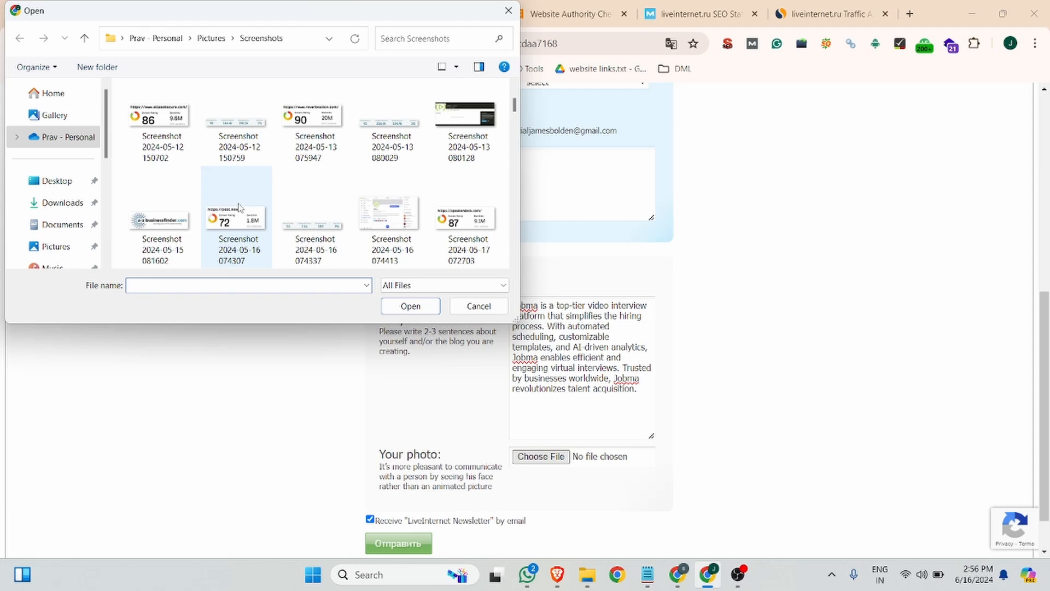
left_click(61, 203)
scroll(311, 198, "down", 5)
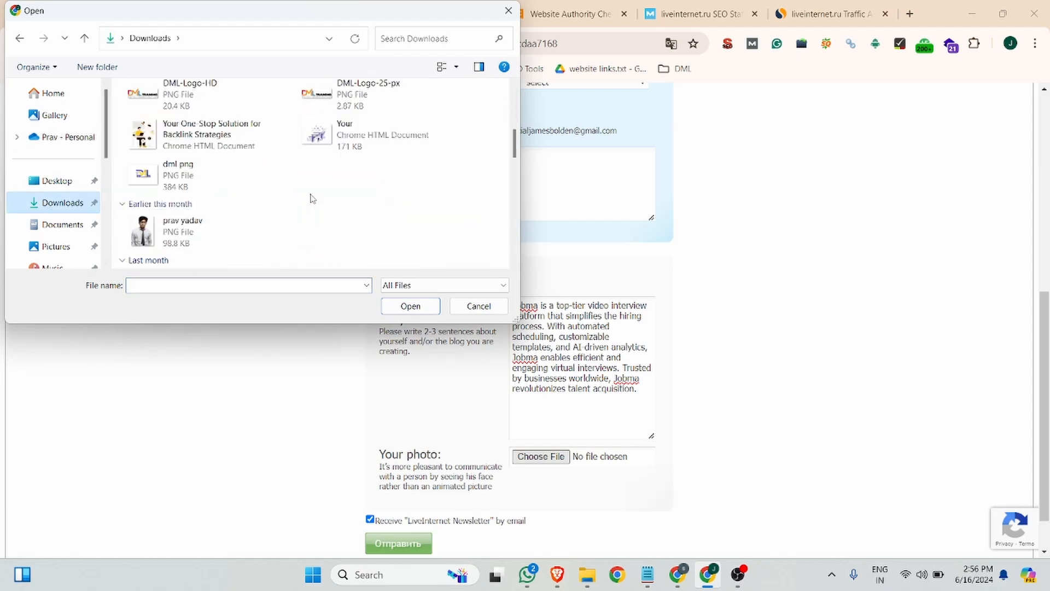
scroll(312, 198, "down", 8)
left_click(219, 241)
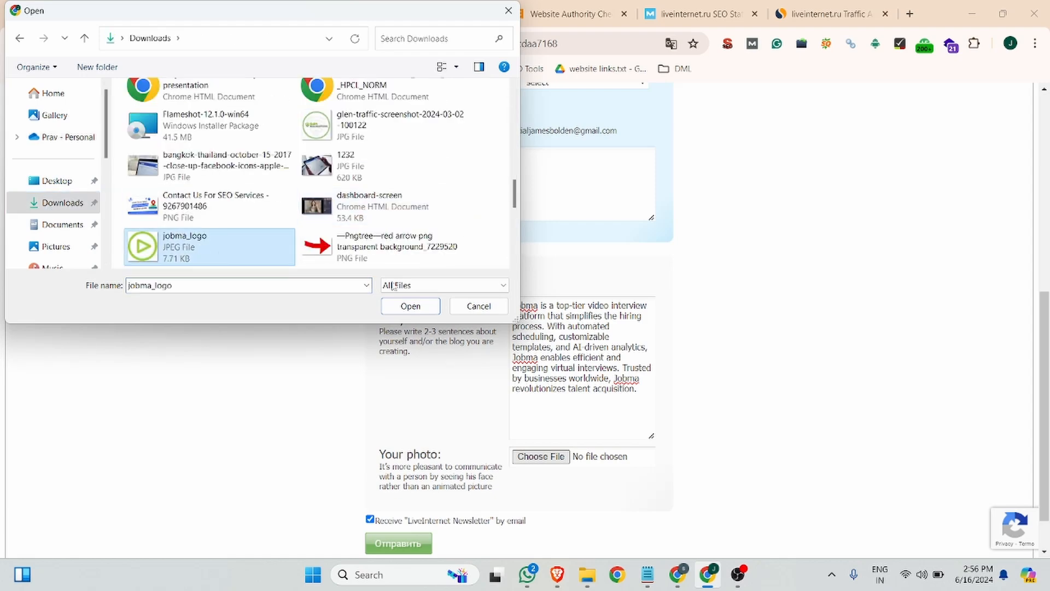
left_click(410, 306)
Step: Select Ekaterinburg as the city in the personal data and submit the registration form
scroll(369, 511, "down", 1)
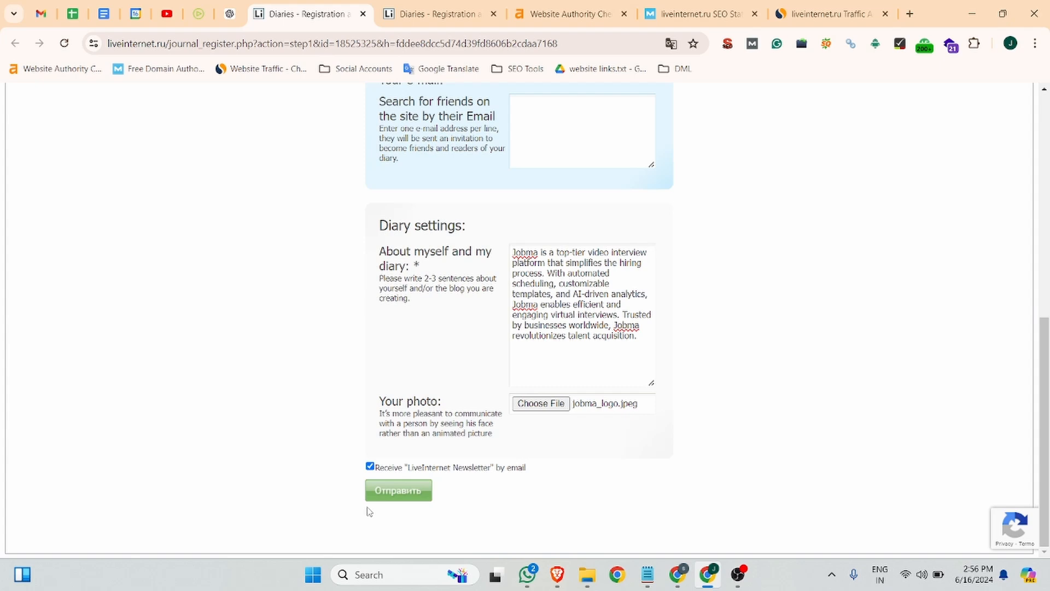
left_click(399, 499)
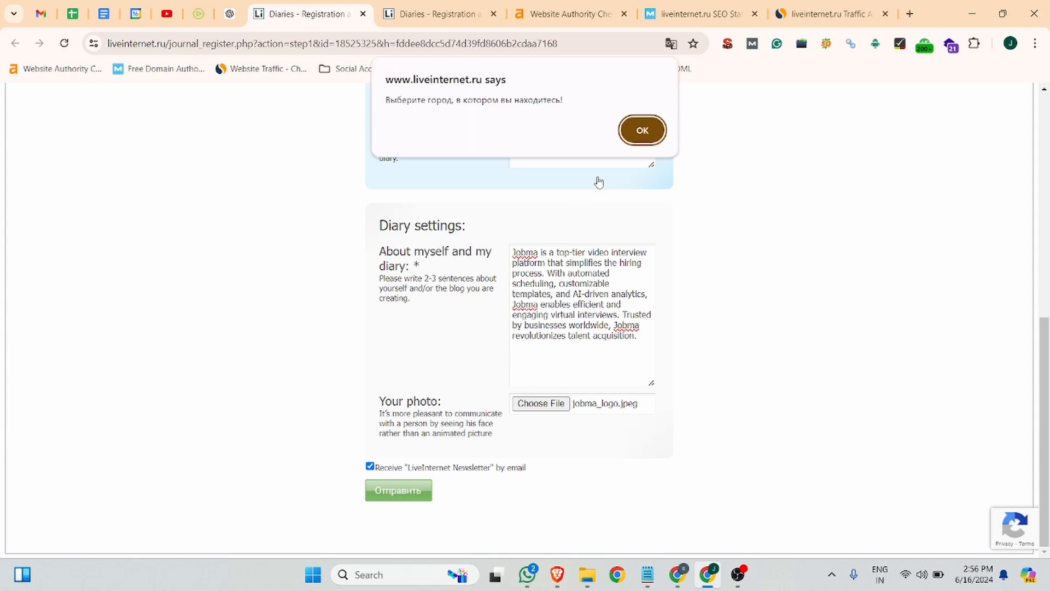
left_click(642, 131)
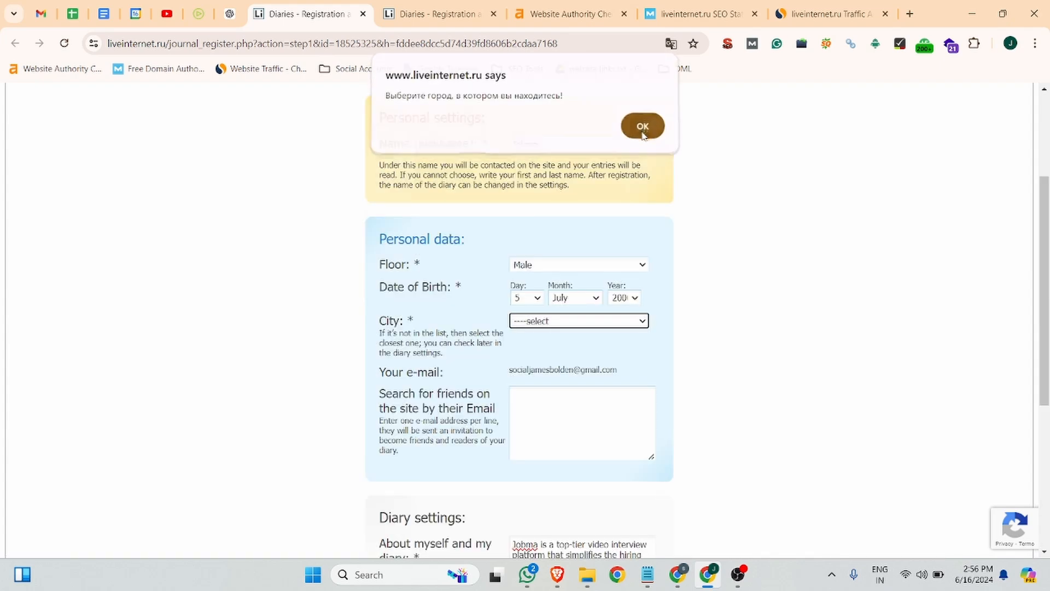
left_click(579, 322)
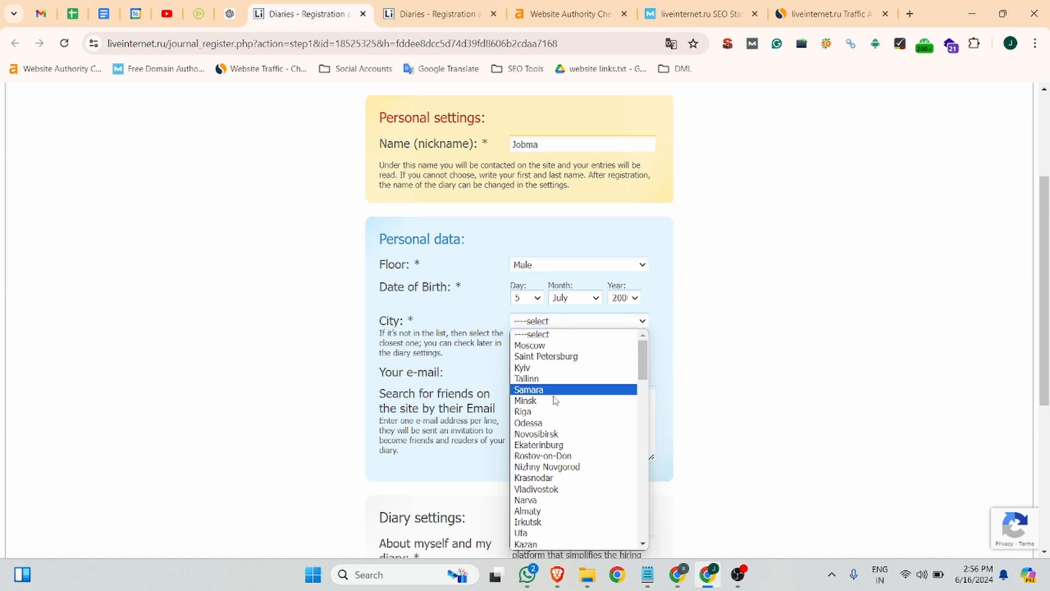
left_click(547, 446)
scroll(583, 329, "down", 5)
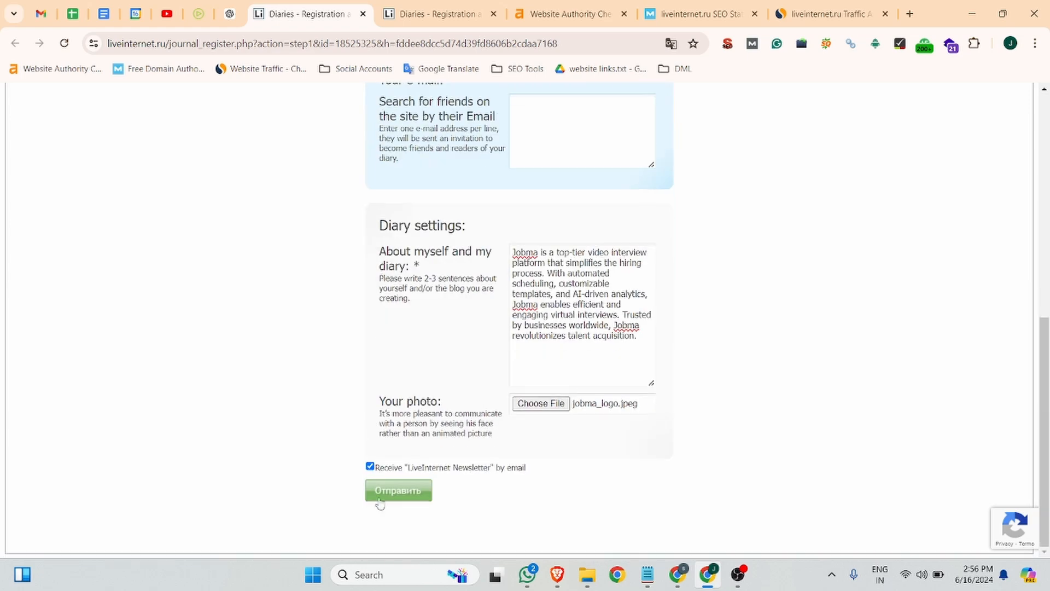
left_click(396, 495)
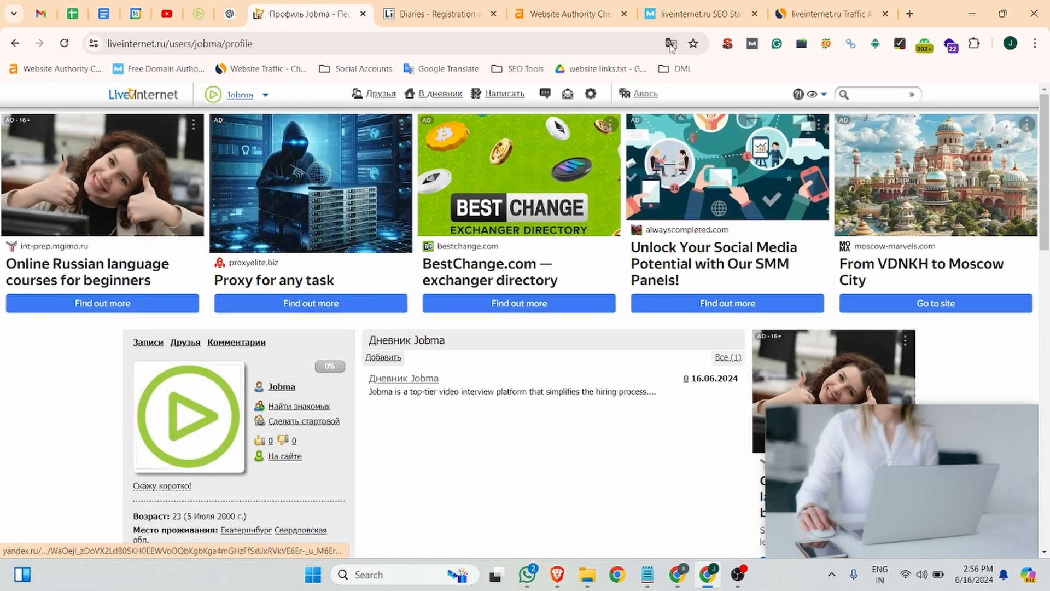
Step: Open the translation options for the new Jobma profile page
left_click(671, 44)
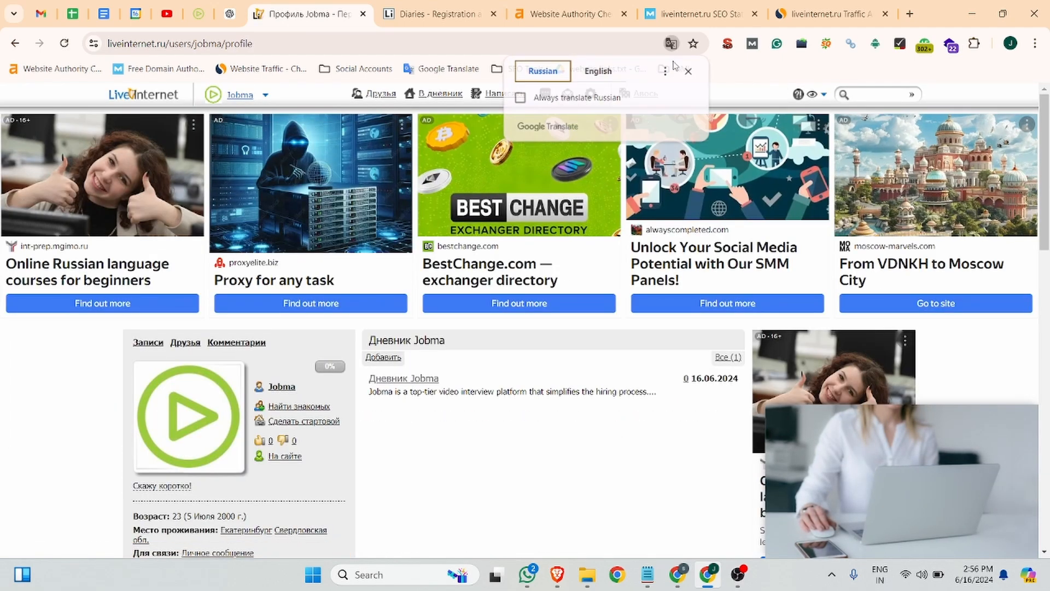
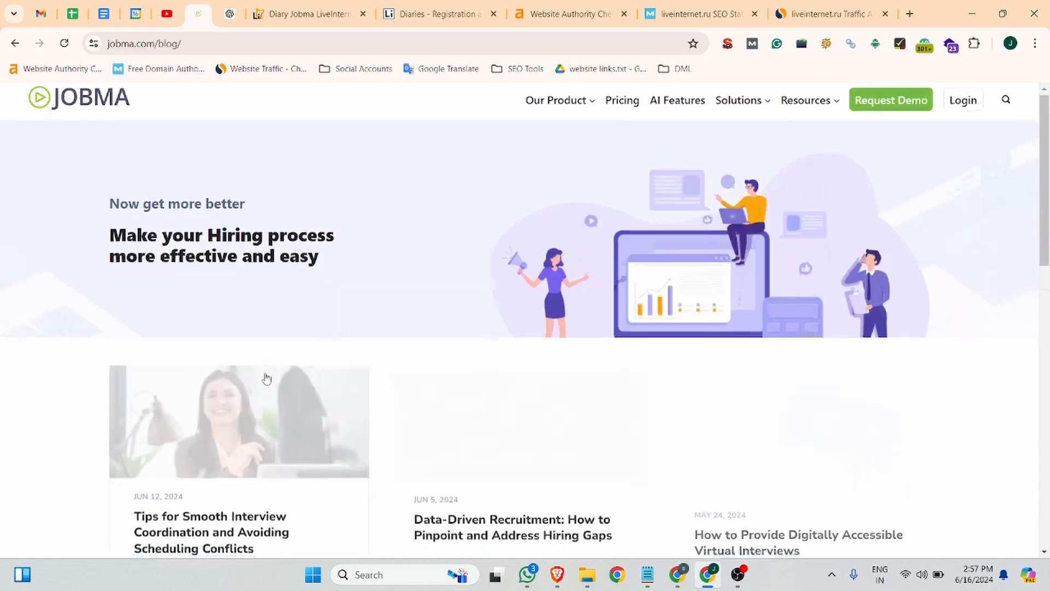
Step: Copy the title of the Jobma blog article "Tips for Smooth Interview Coordination and Avoiding Scheduling Conflicts" into the diary entry's heading
scroll(266, 377, "down", 3)
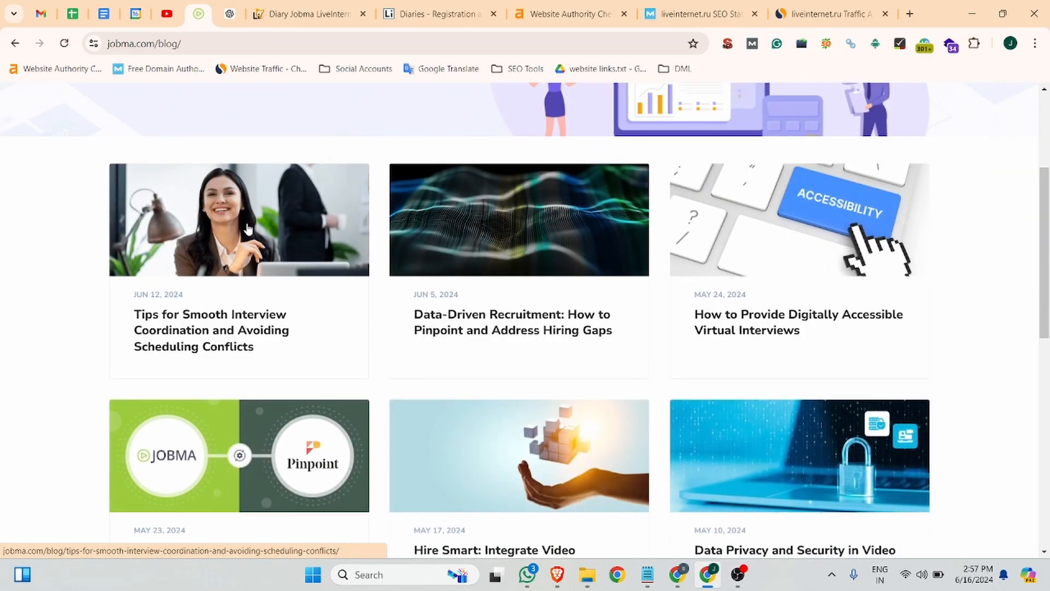
left_click(248, 229)
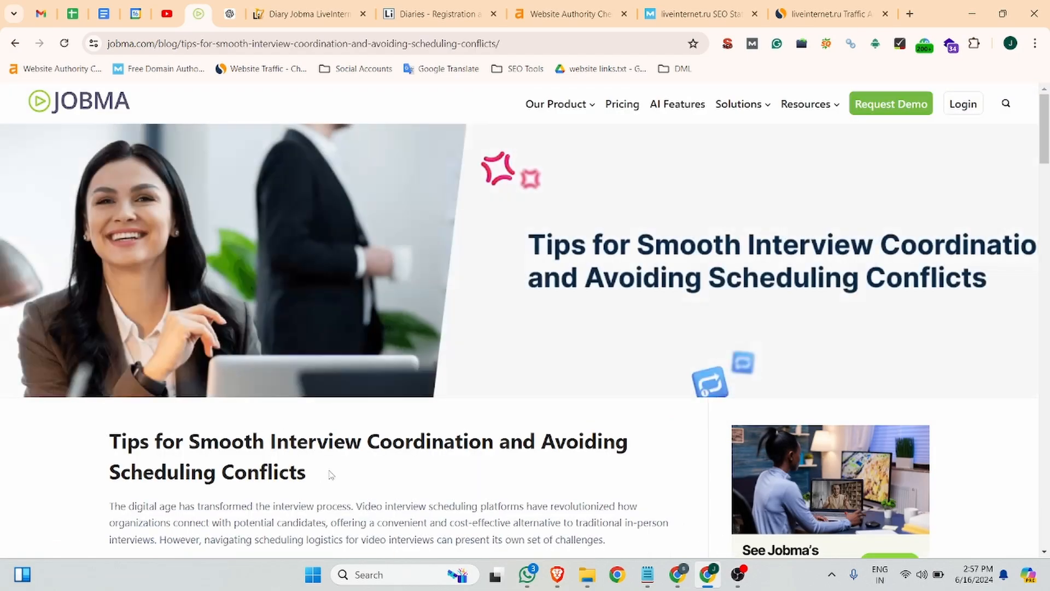
left_click_drag(331, 474, 86, 453)
key("ctrl+c")
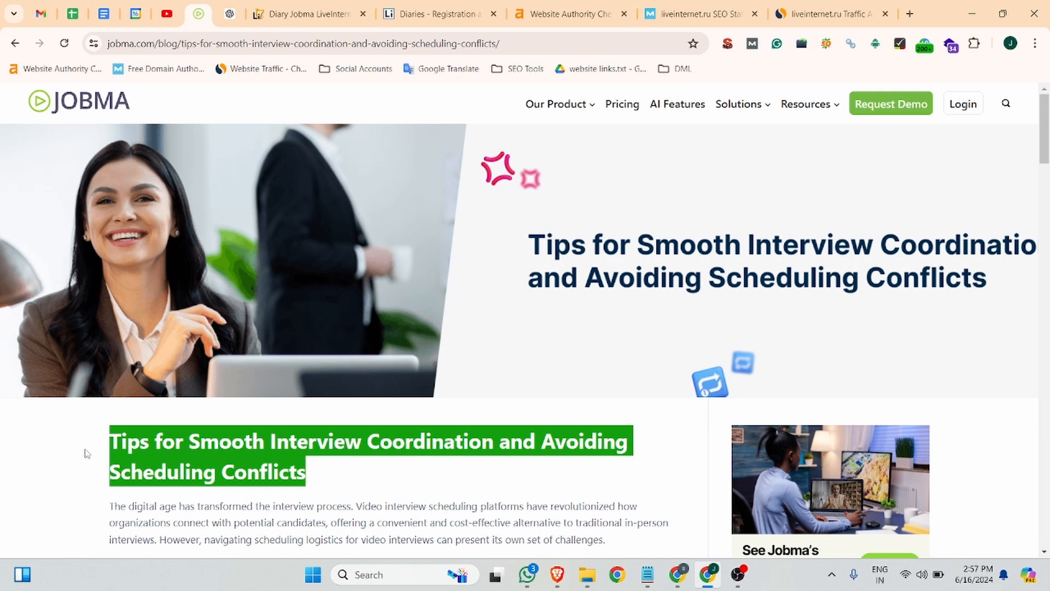
left_click(307, 14)
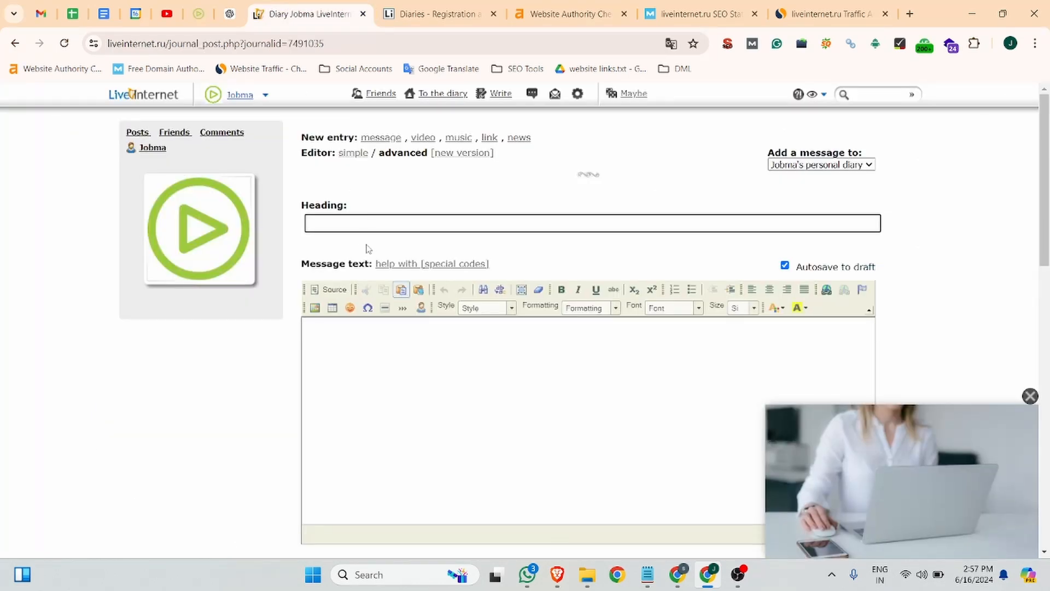
key("ctrl+v")
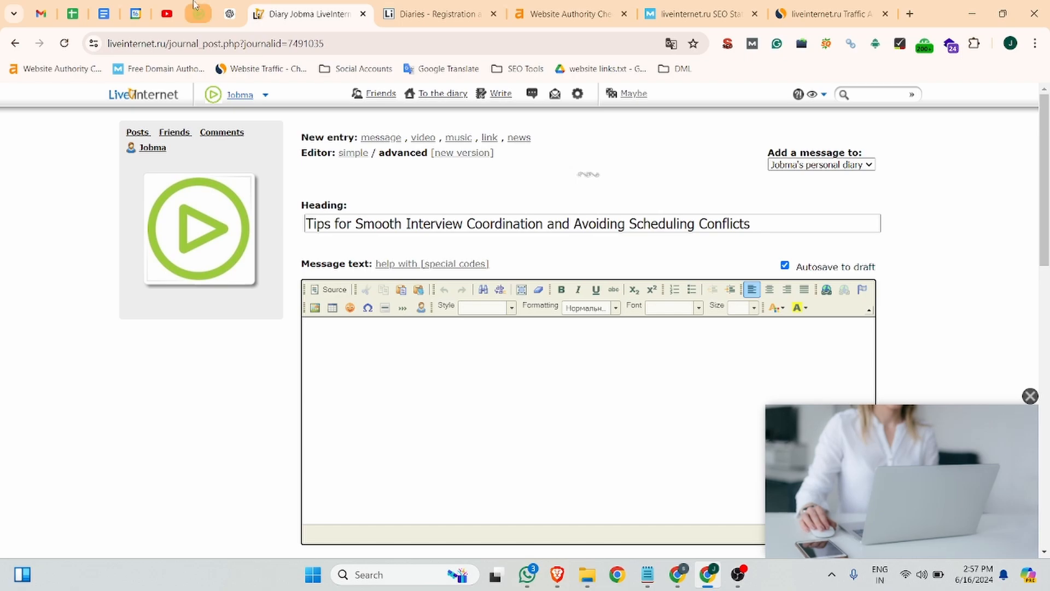
Step: Copy the blog article from its title through the End Thoughts section into the diary entry's message text
left_click(198, 14)
scroll(128, 296, "down", 3)
left_click_drag(112, 227, 330, 511)
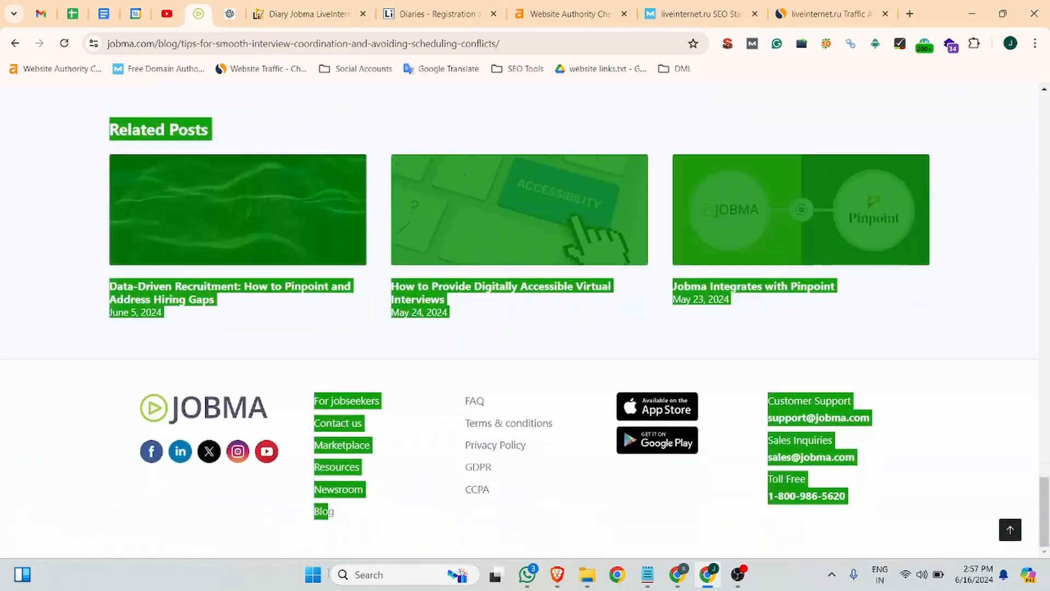
left_click_drag(332, 555, 685, 253)
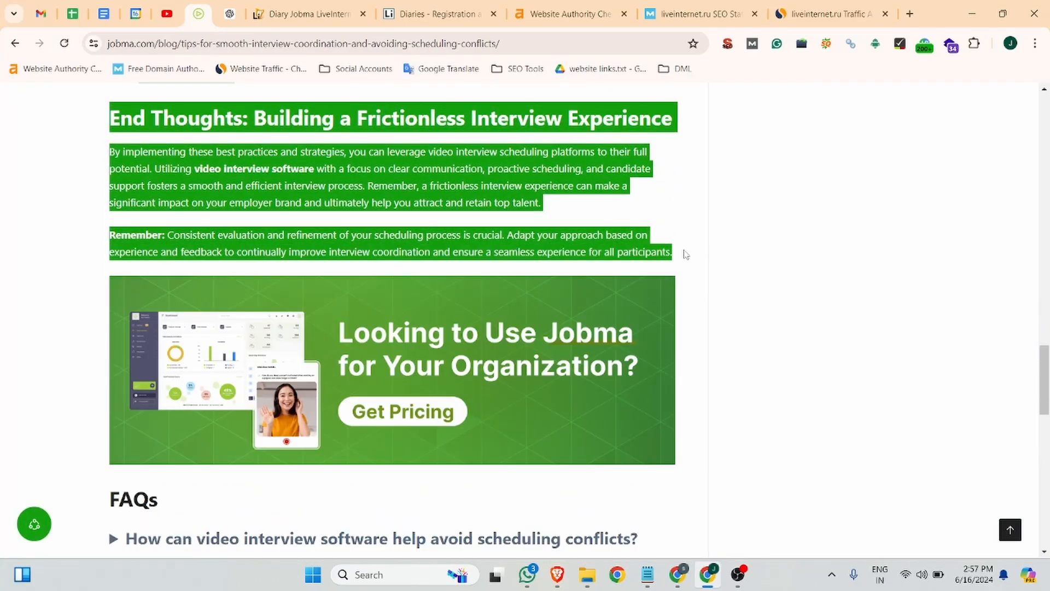
left_click(307, 14)
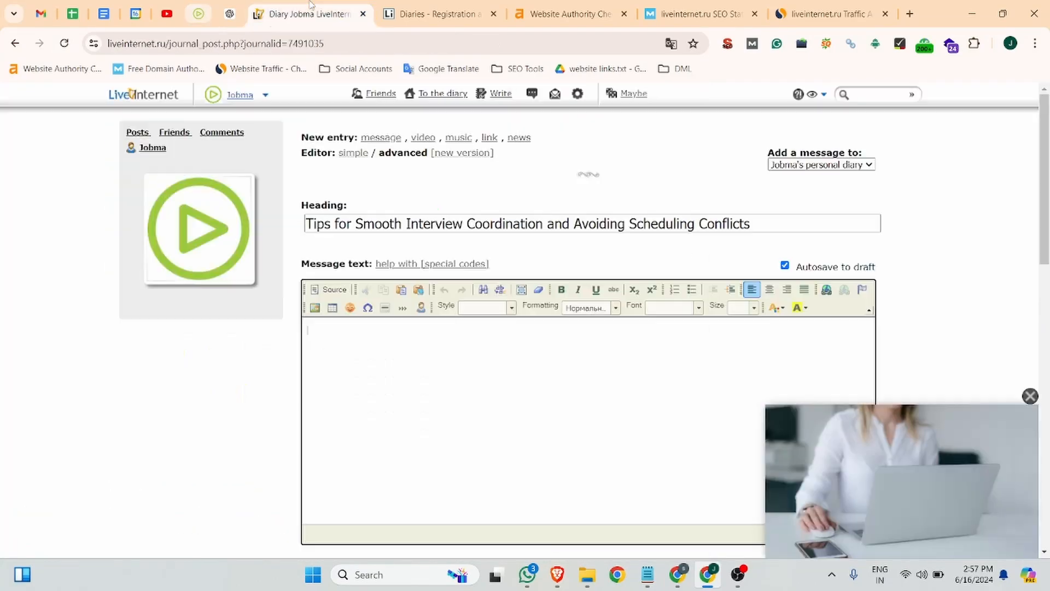
left_click(421, 333)
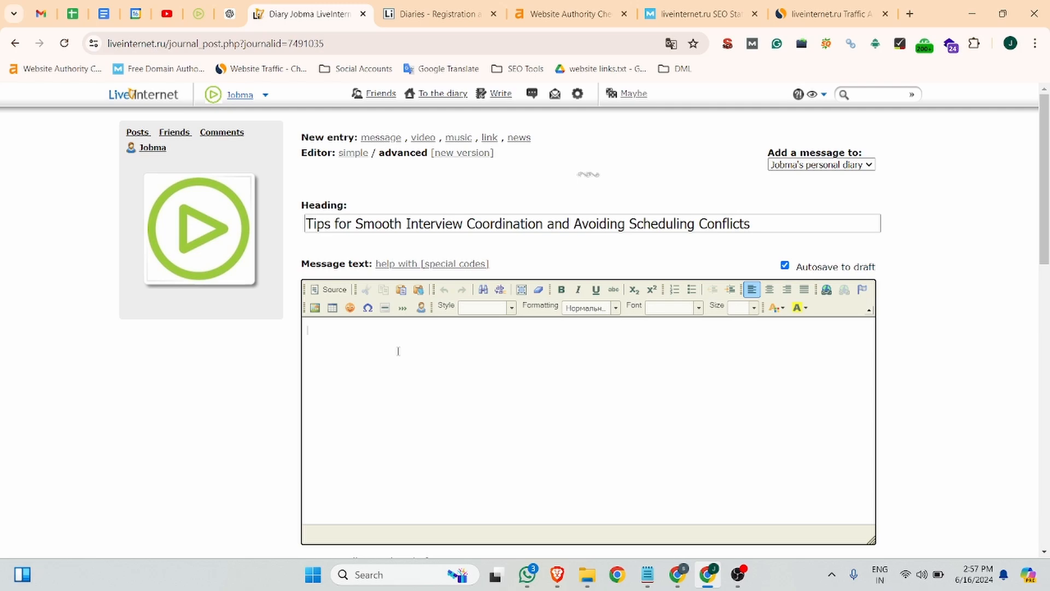
key("ctrl+v")
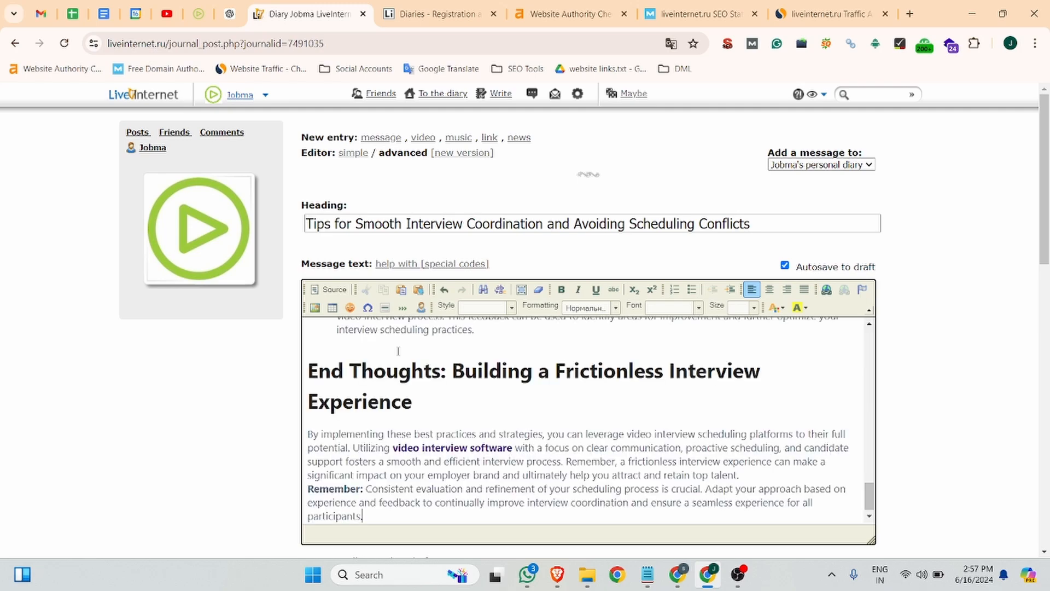
Step: Select the phrase "Video interview scheduling platforms" in the message's opening paragraph and start inserting a link on it
scroll(495, 390, "up", 15)
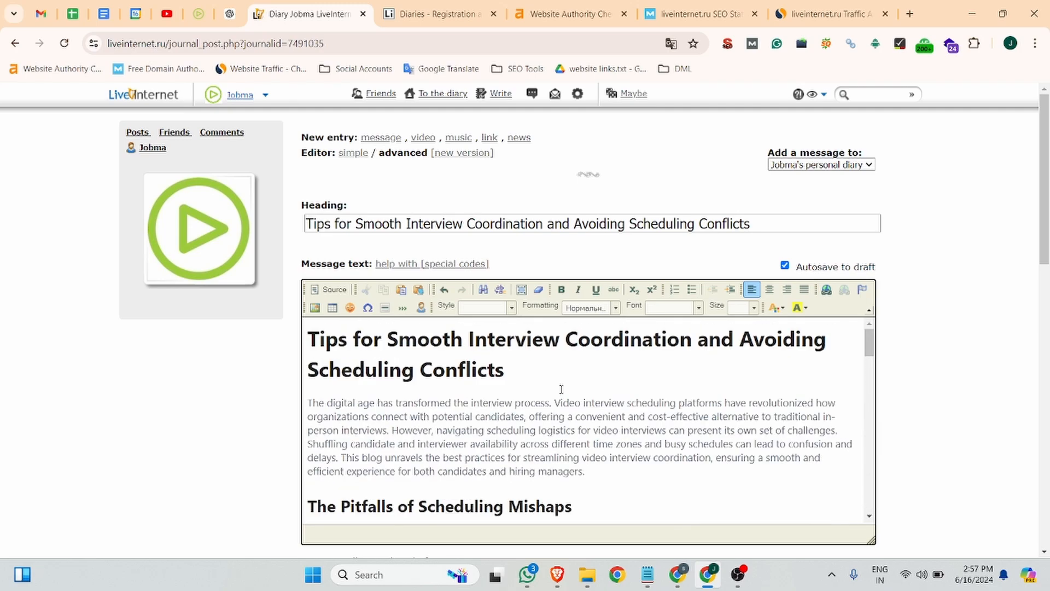
scroll(560, 389, "down", 5)
left_click(353, 411)
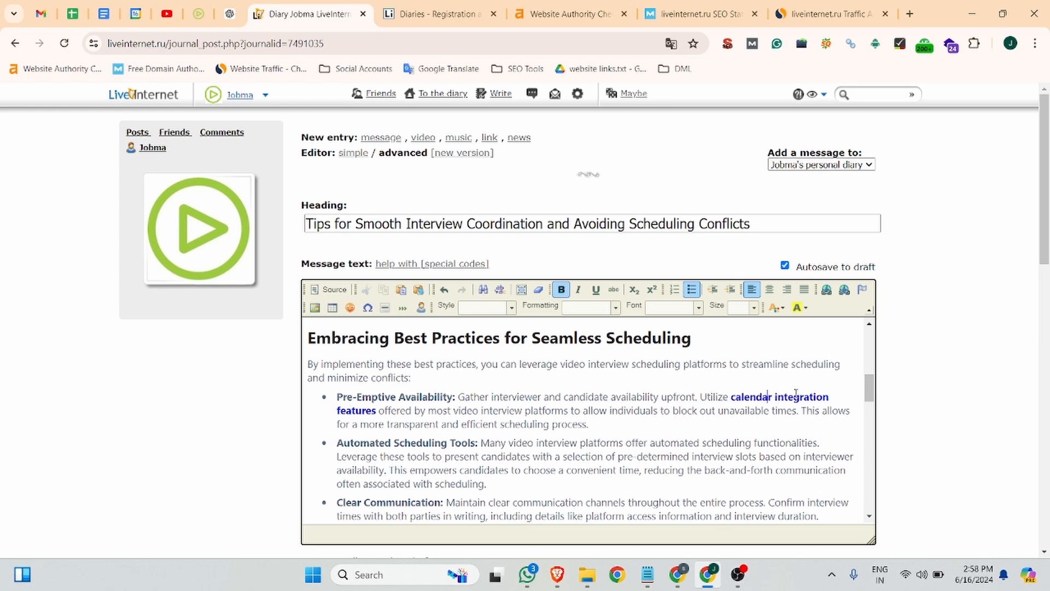
scroll(571, 405, "up", 5)
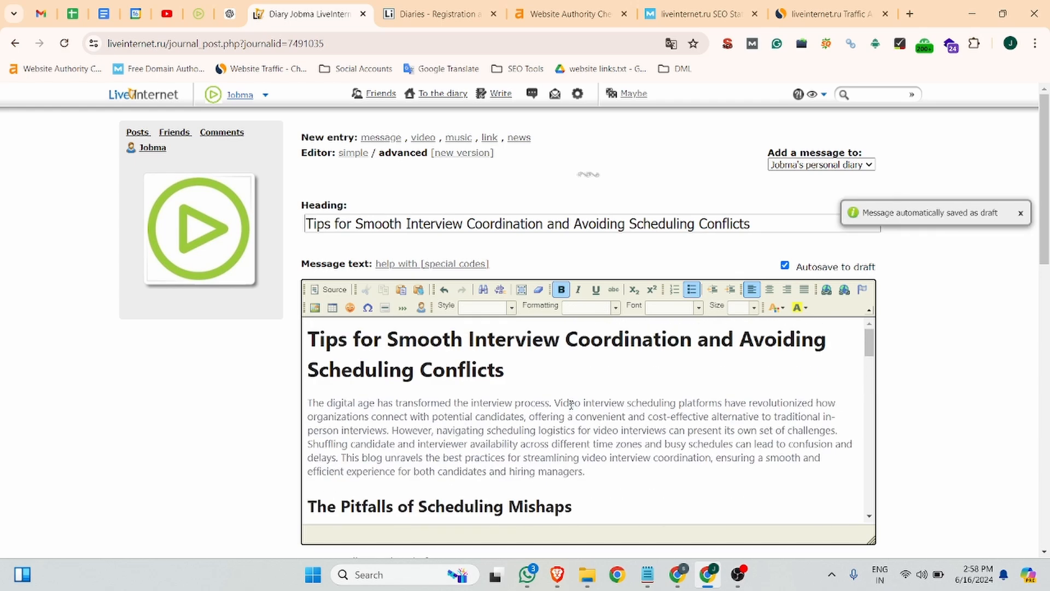
left_click_drag(553, 405, 723, 403)
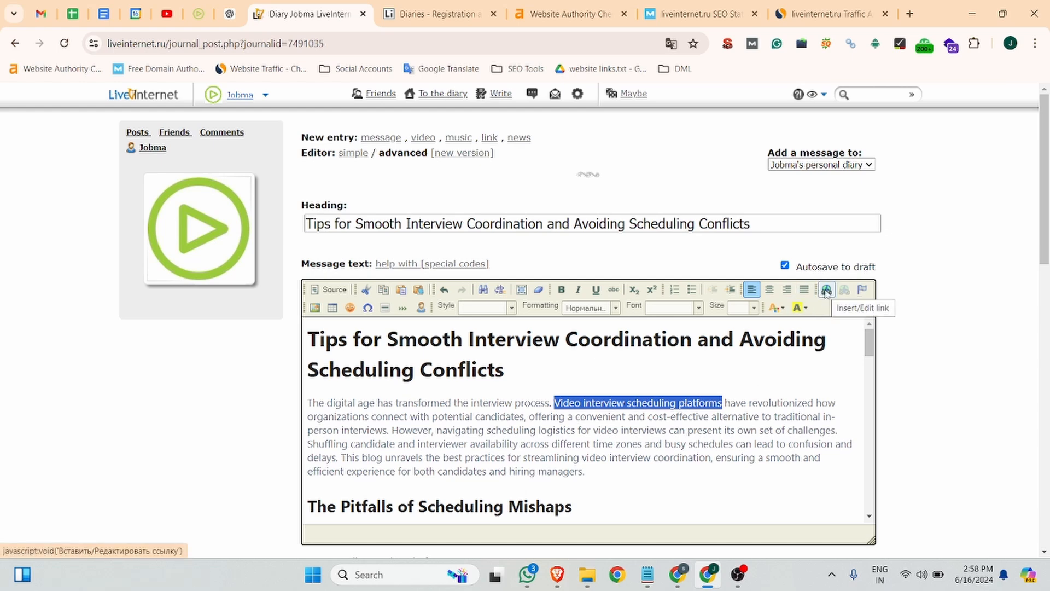
left_click(827, 290)
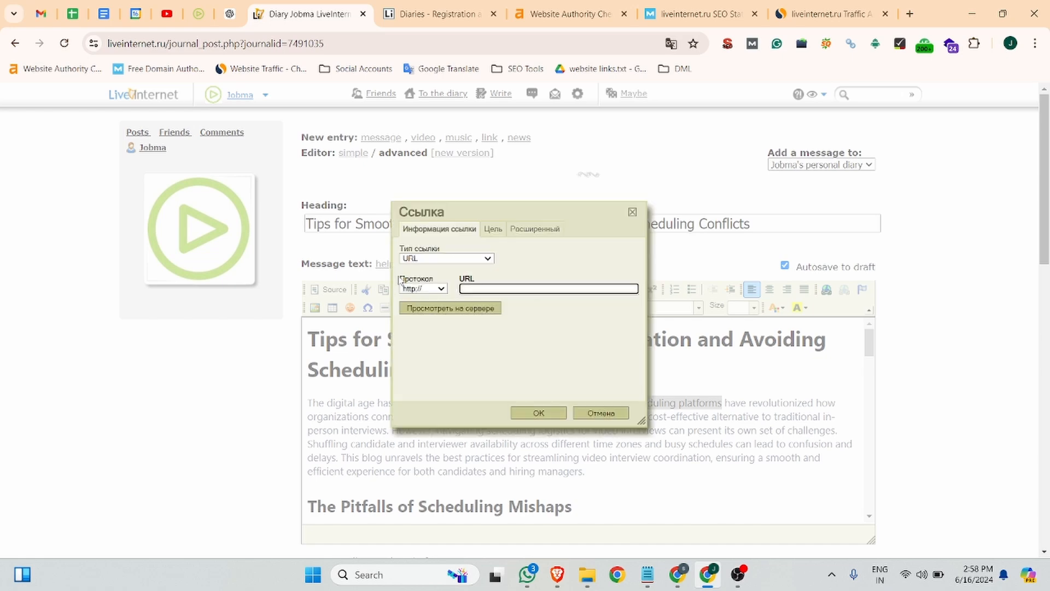
left_click(198, 14)
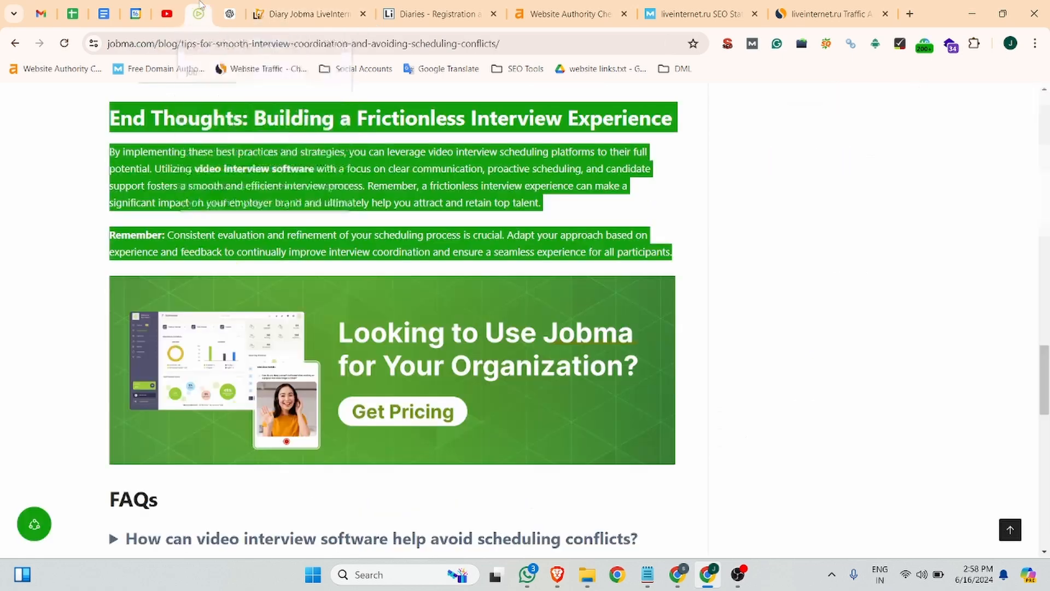
left_click(387, 43)
left_click(307, 14)
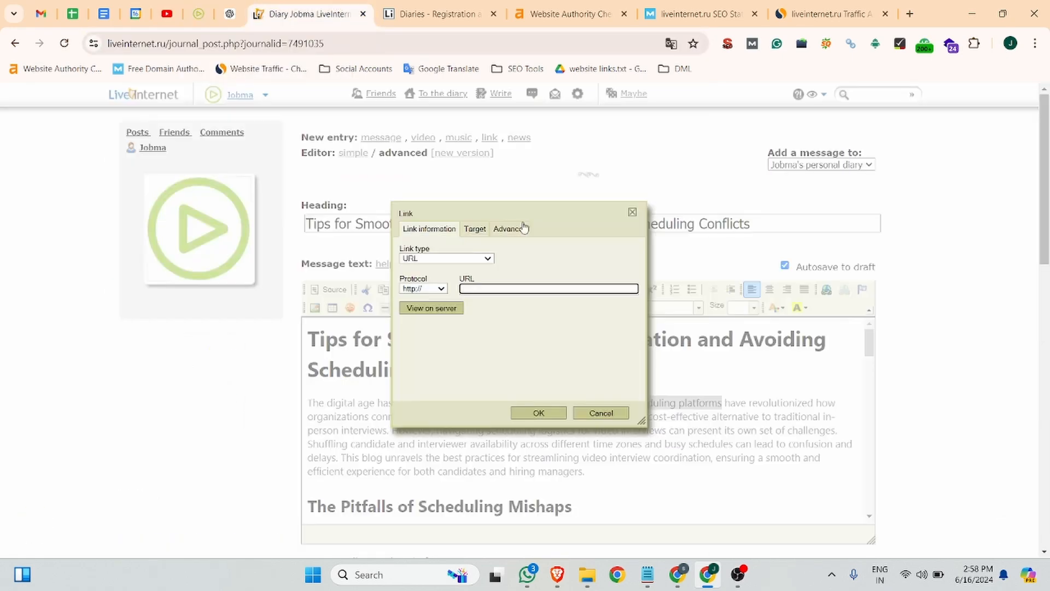
left_click(440, 290)
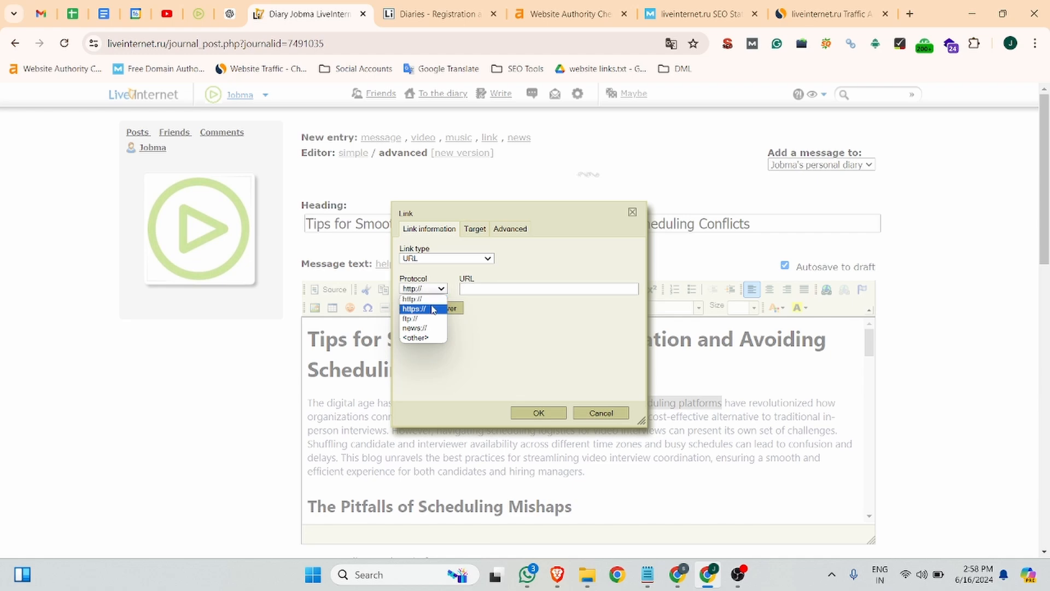
left_click(435, 303)
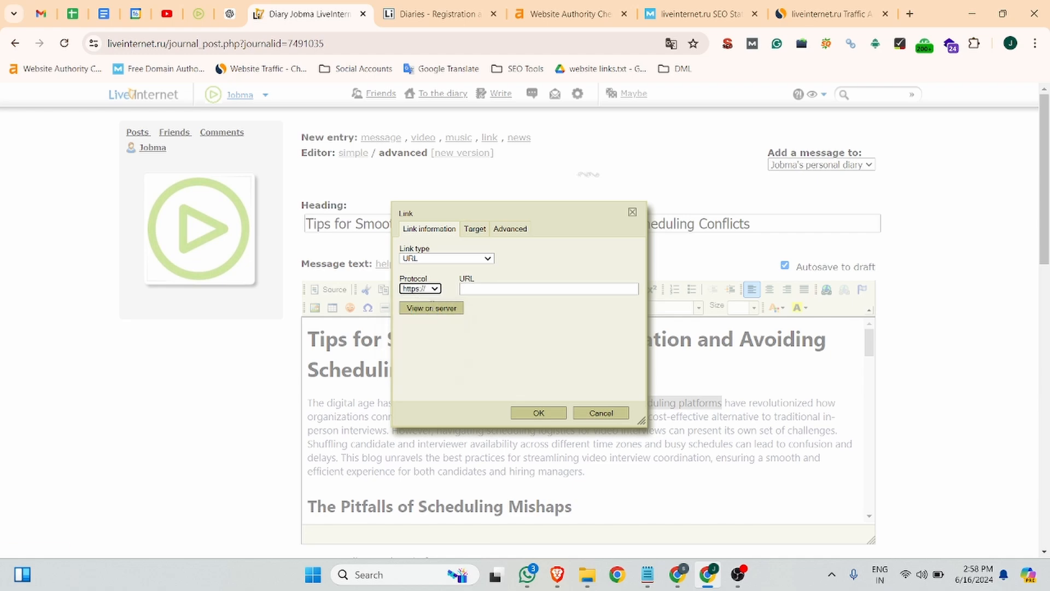
left_click(481, 289)
key("ctrl+v")
left_click(506, 336)
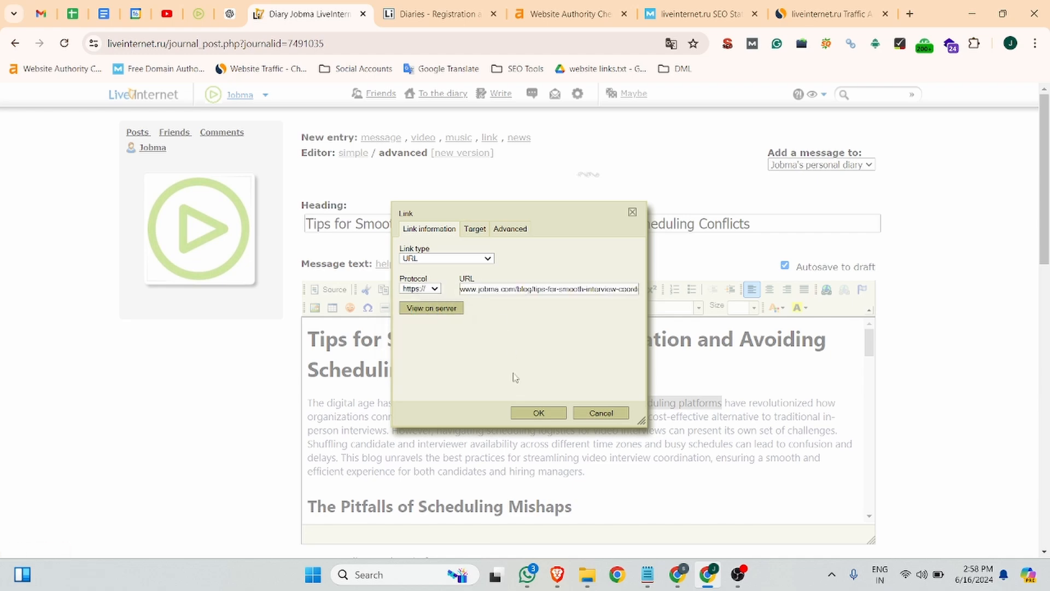
left_click(539, 413)
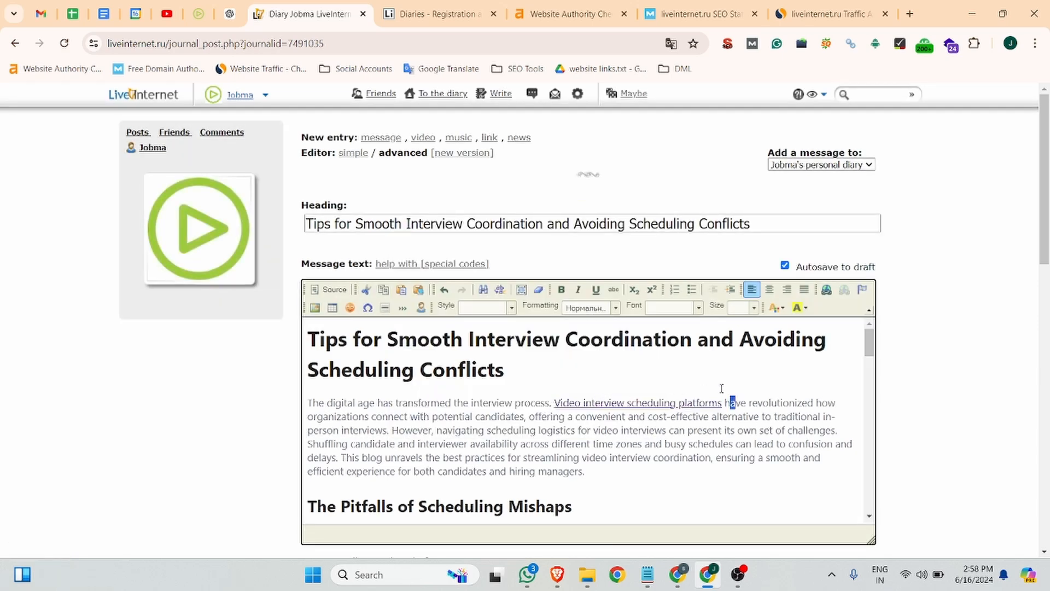
Step: Make the linked phrase "Video interview scheduling platforms" bold in the message's opening paragraph
left_click_drag(554, 403, 721, 404)
key("ctrl+b")
left_click(659, 442)
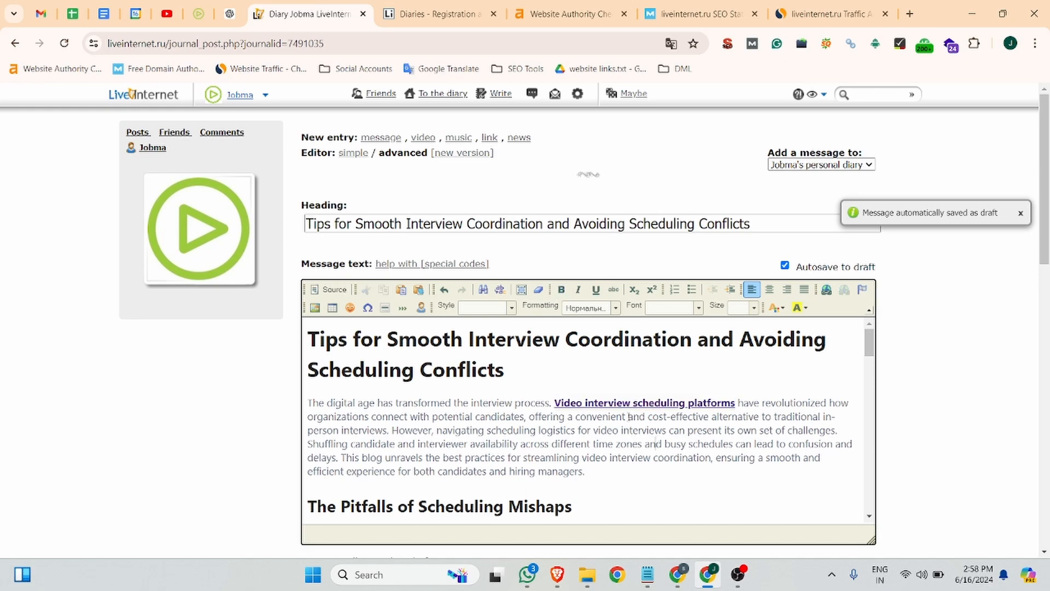
Step: Capture a screenshot of the photo part of the banner at the start of the Jobma blog article
scroll(346, 429, "down", 20)
scroll(347, 429, "down", 10)
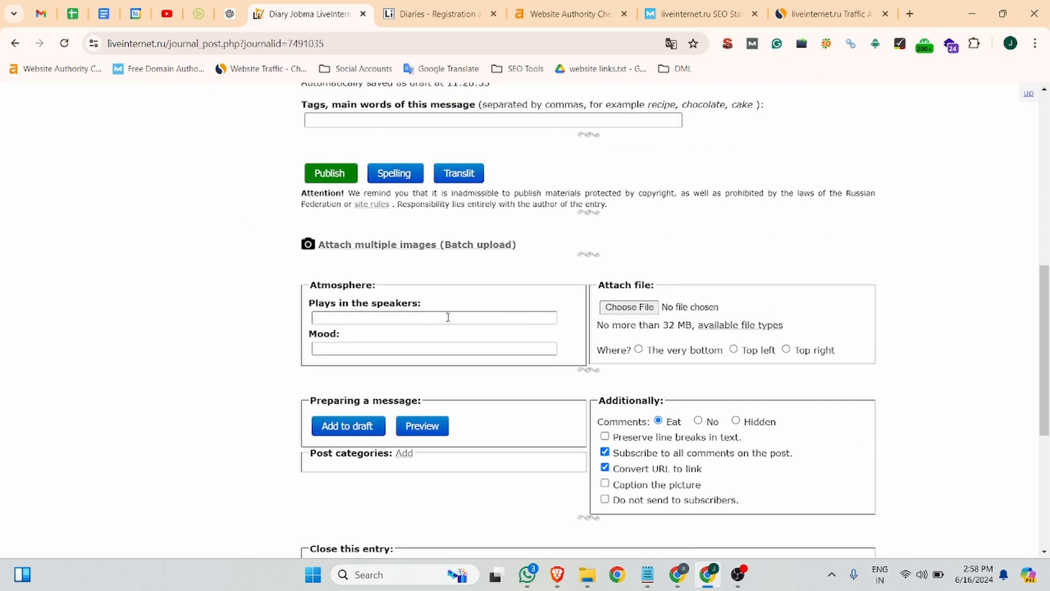
left_click(207, 6)
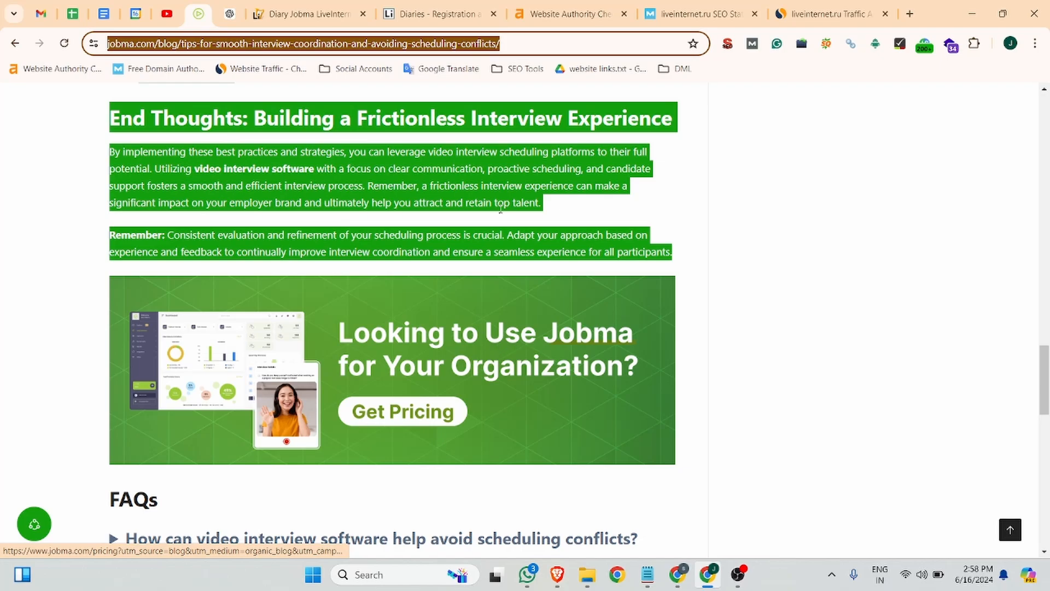
scroll(476, 325, "up", 10)
scroll(575, 275, "up", 10)
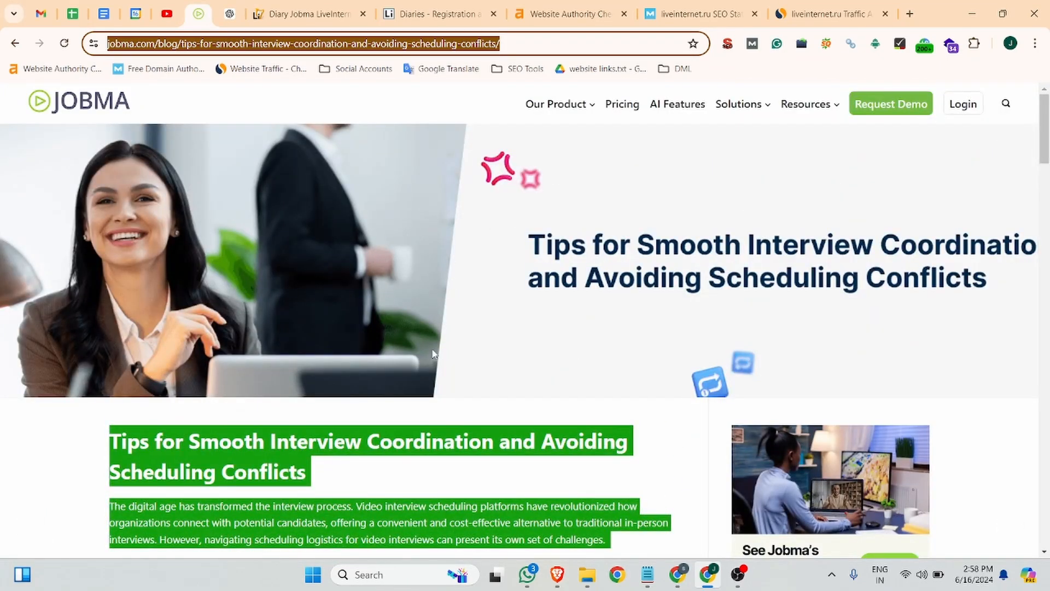
left_click(411, 337)
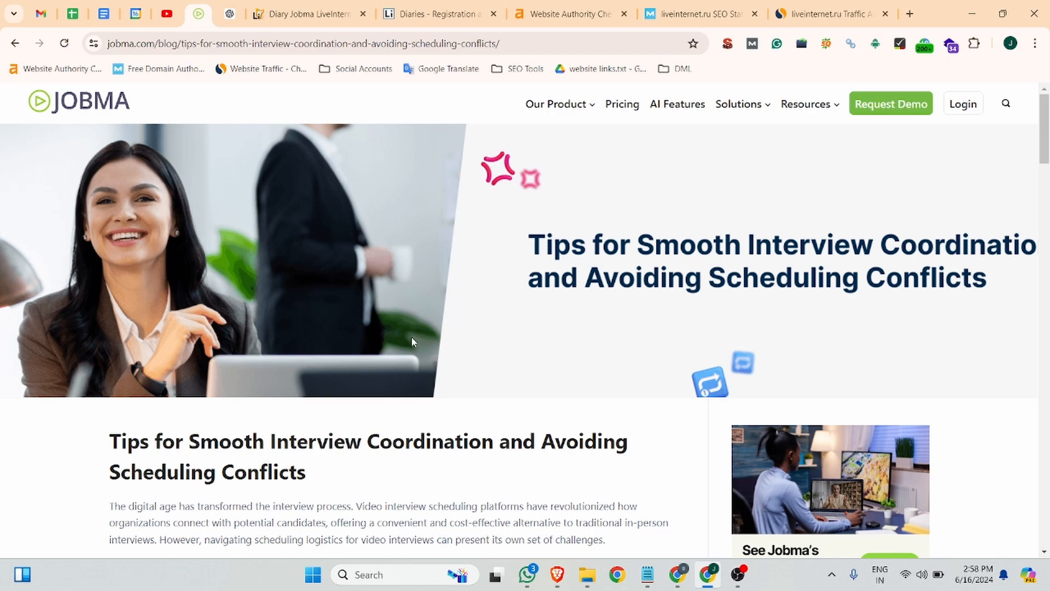
key("super+shift+s")
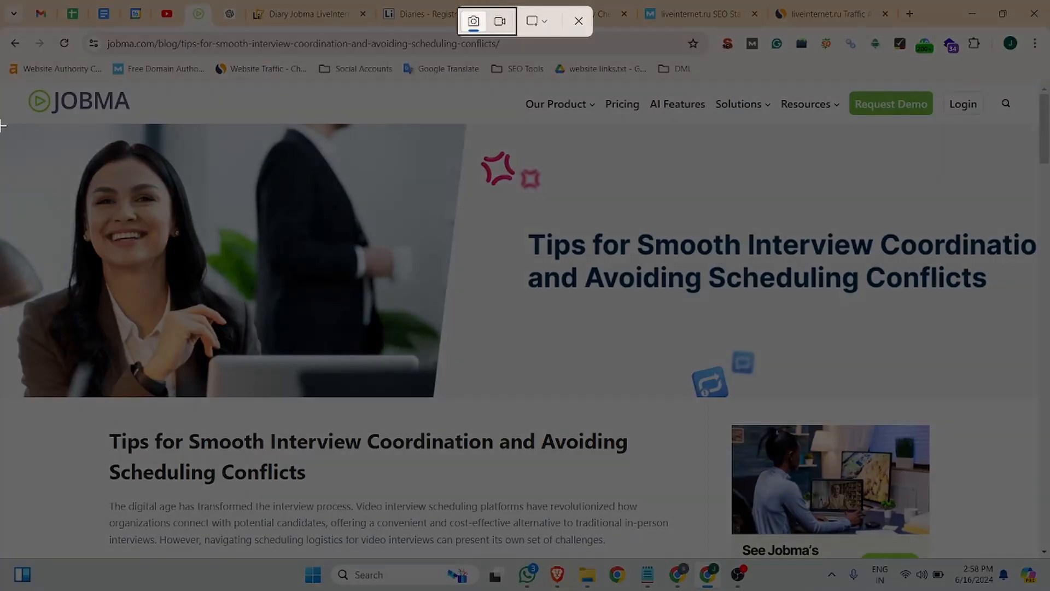
left_click_drag(0, 123, 433, 399)
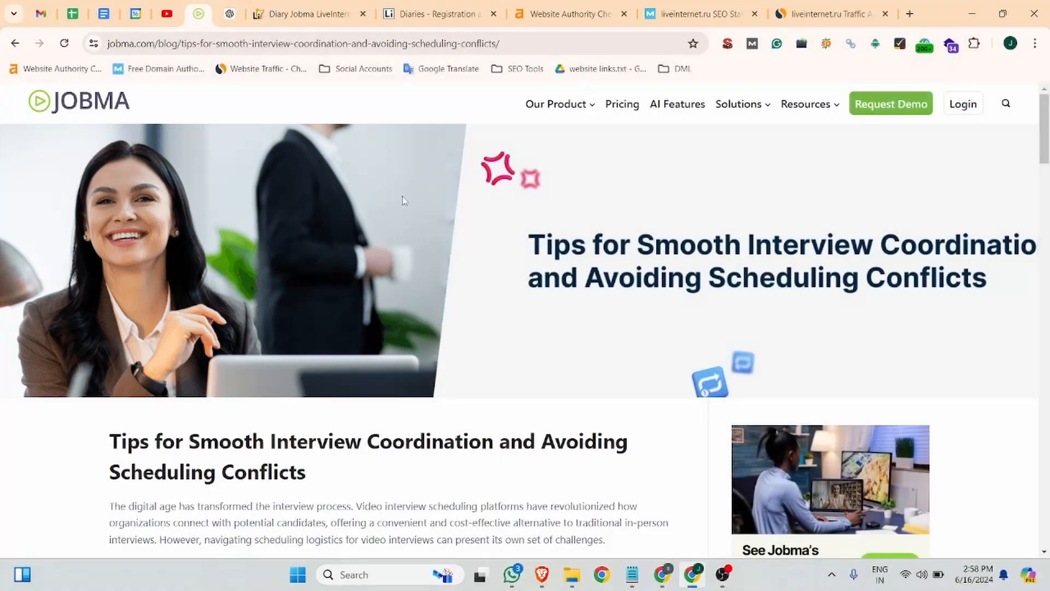
Step: Attach the new banner screenshot, ending in 145853.png, from the Pictures > Screenshots folder to the diary entry
left_click(312, 11)
scroll(547, 246, "down", 3)
scroll(638, 310, "up", 3)
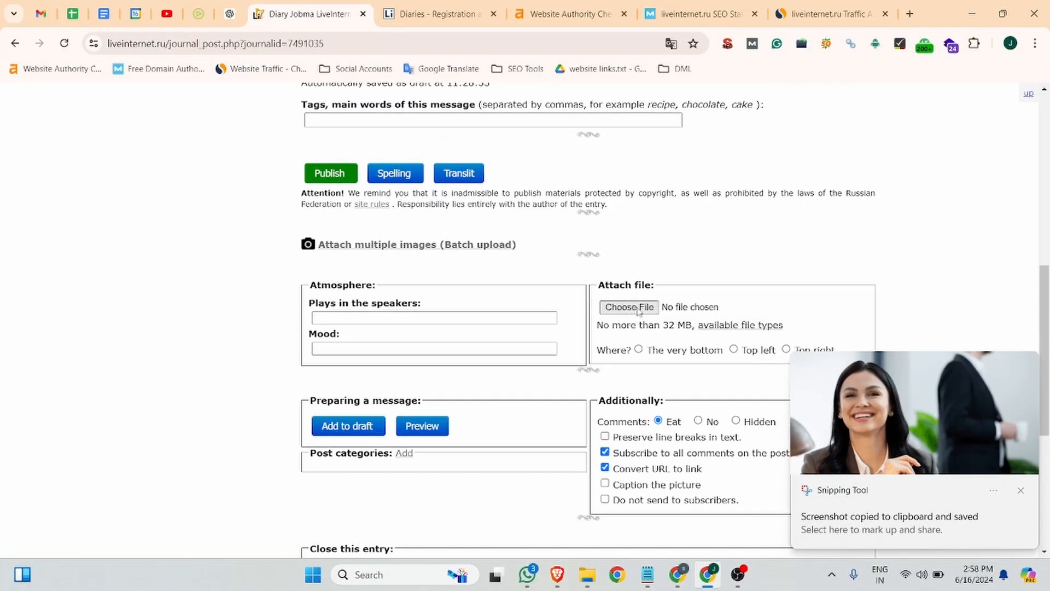
left_click(635, 306)
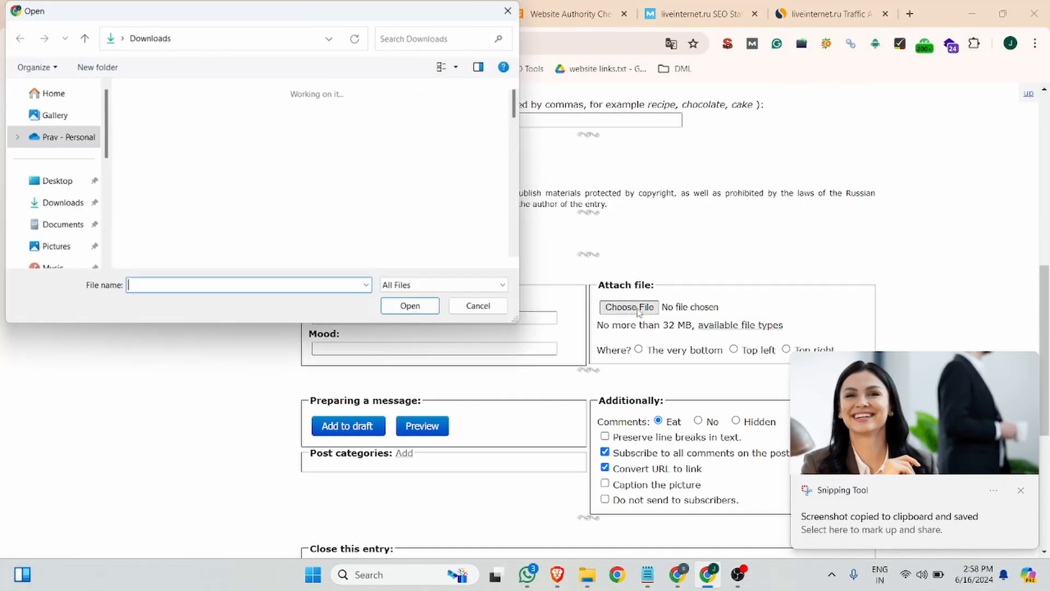
scroll(53, 248, "down", 1)
left_click(55, 220)
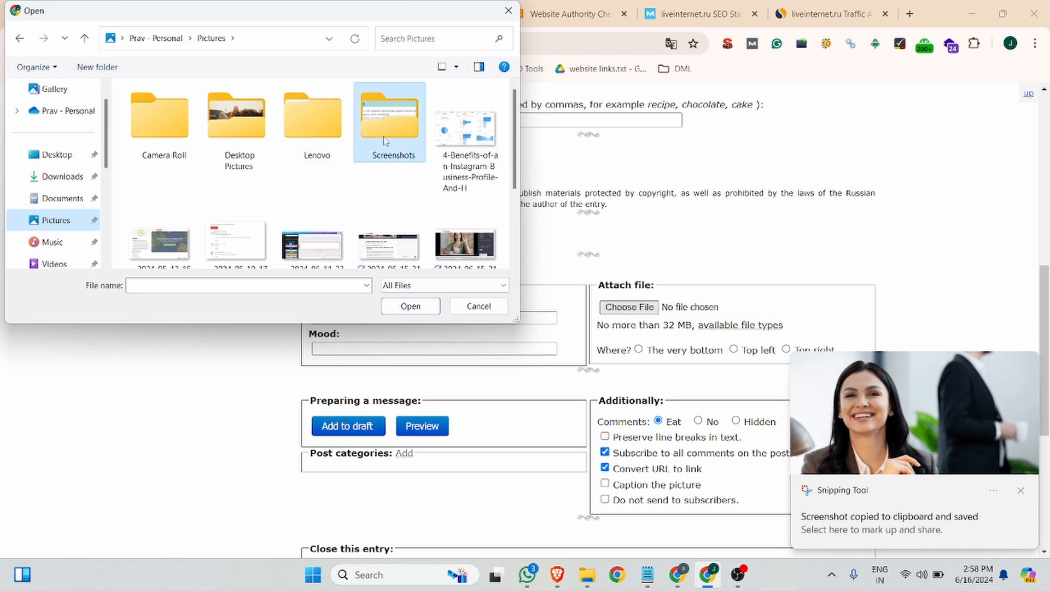
double_click(384, 164)
scroll(383, 168, "down", 15)
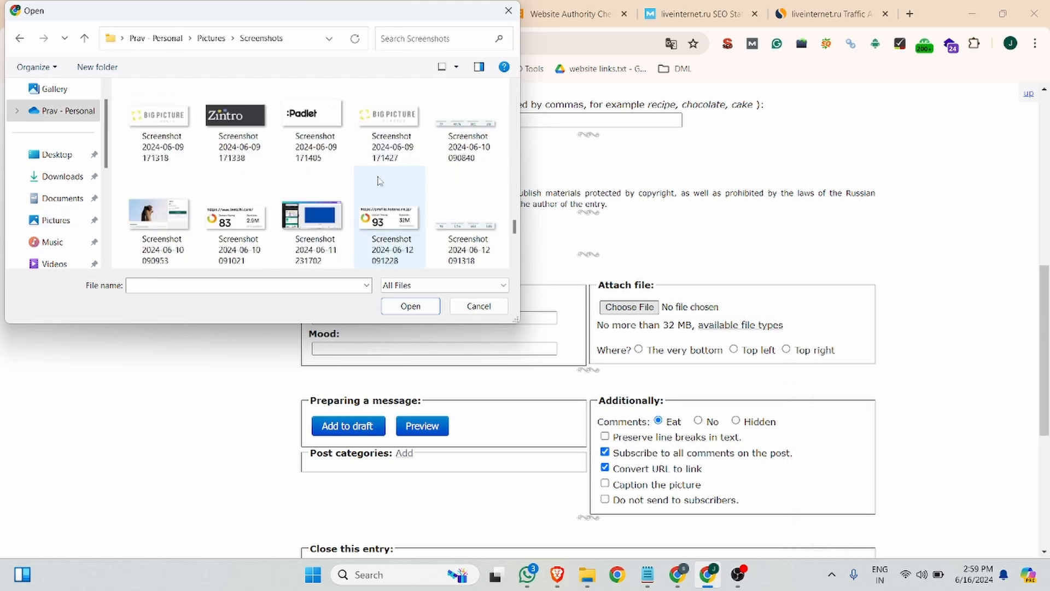
left_click(465, 214)
left_click(410, 306)
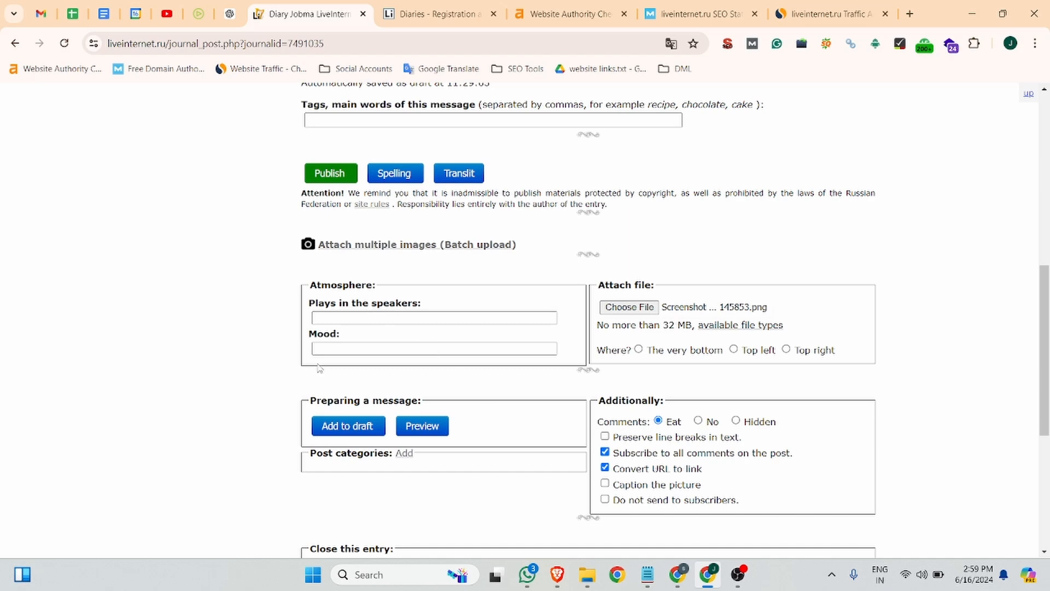
Step: Add the tags software, interview and hr to the diary entry
scroll(372, 188, "up", 2)
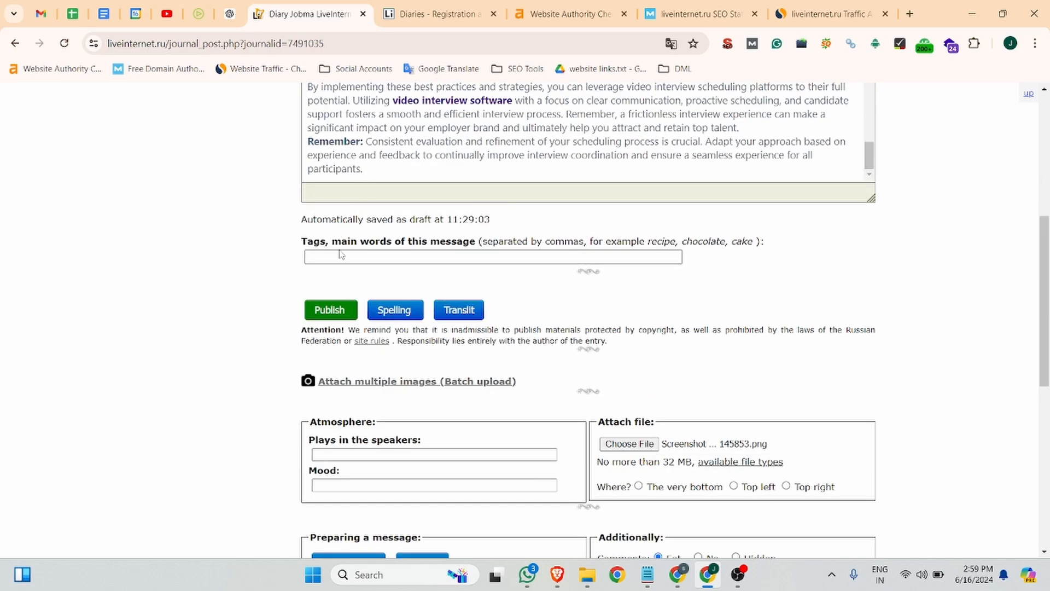
left_click(340, 255)
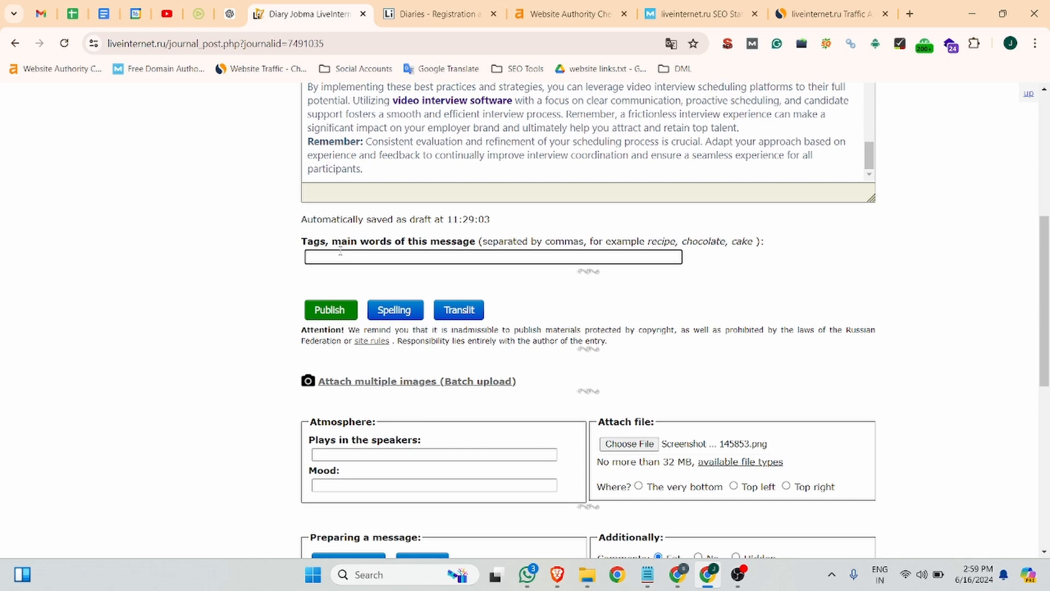
type("software")
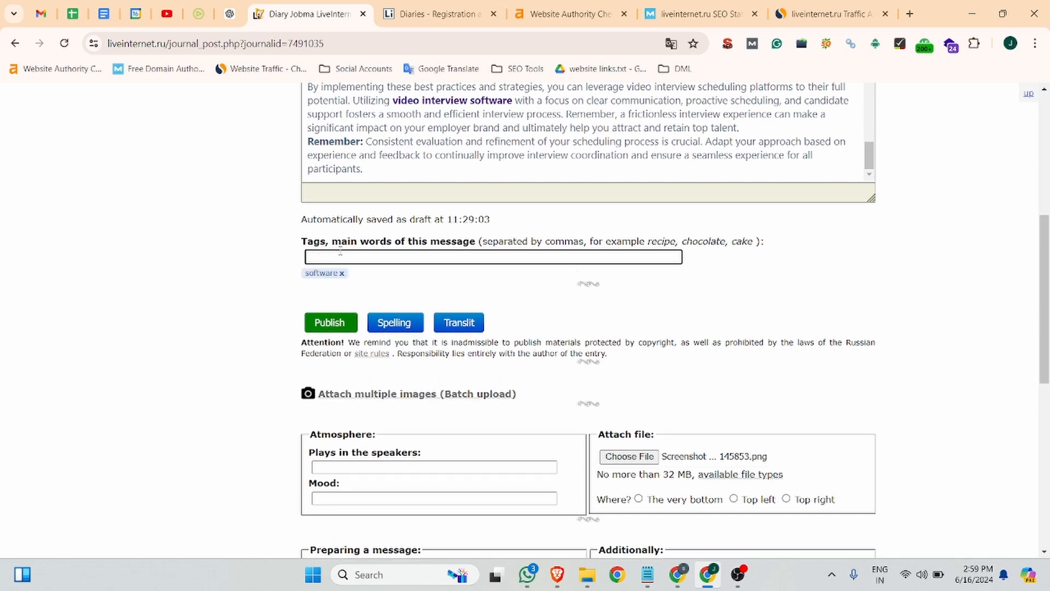
type(",interv")
type("iew,")
type("hr")
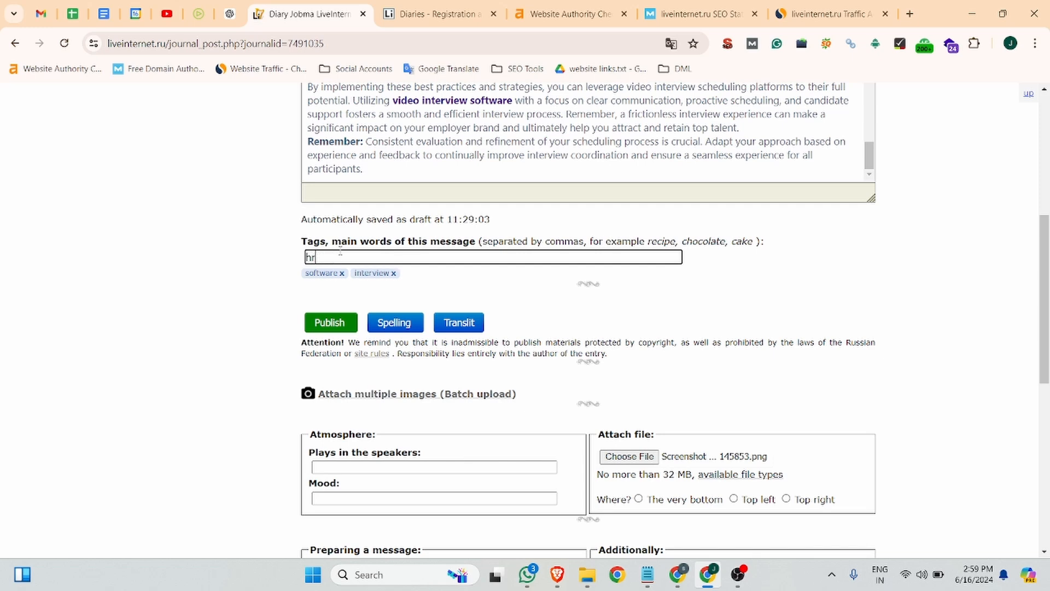
type(",")
Step: Publish the diary entry and translate the resulting page into English
scroll(350, 285, "down", 5)
scroll(364, 301, "up", 2)
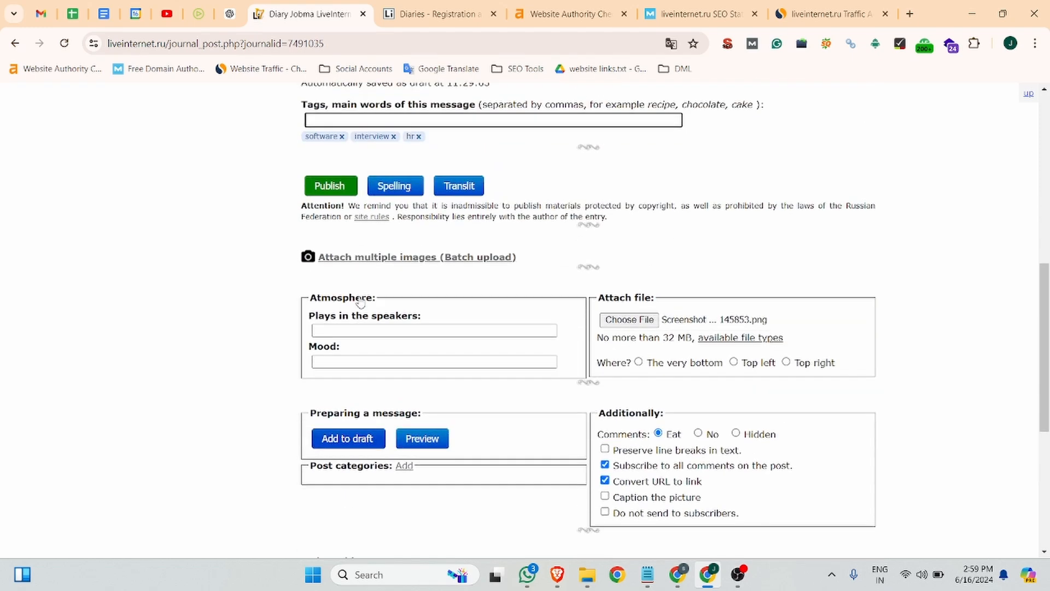
scroll(466, 385, "down", 5)
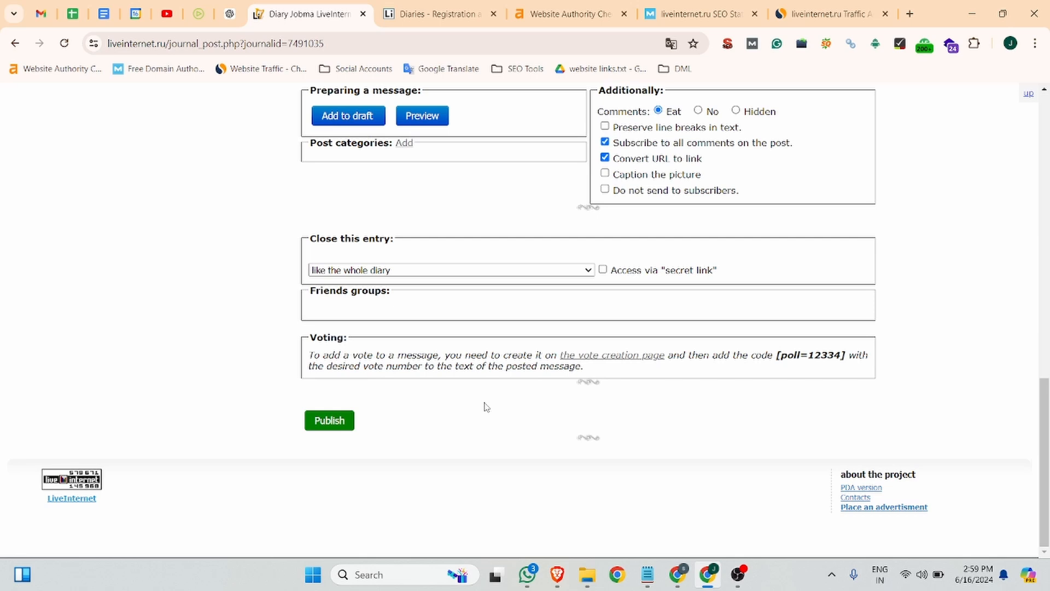
left_click(331, 422)
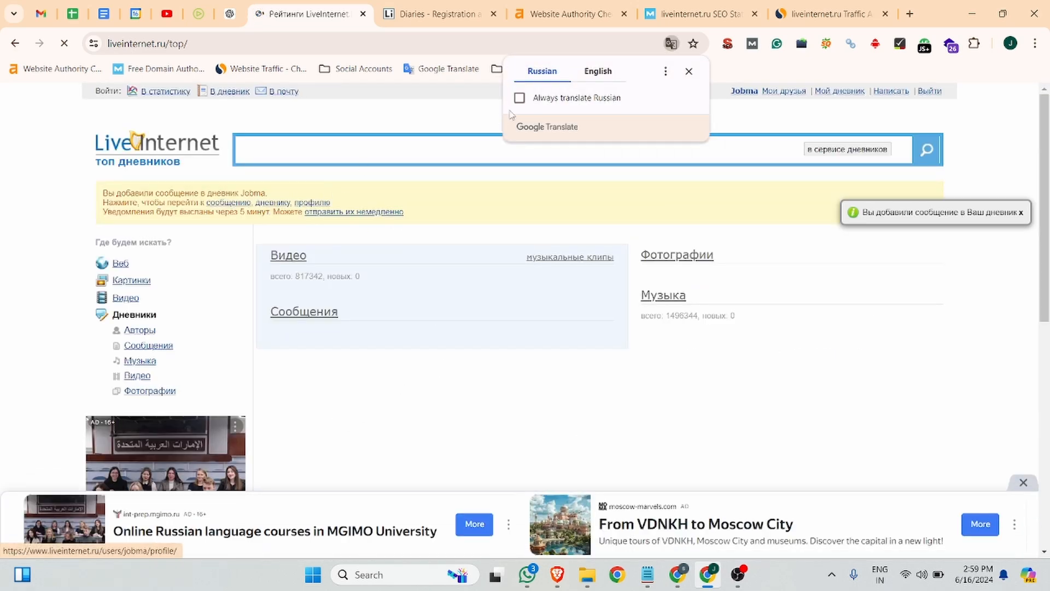
left_click(608, 71)
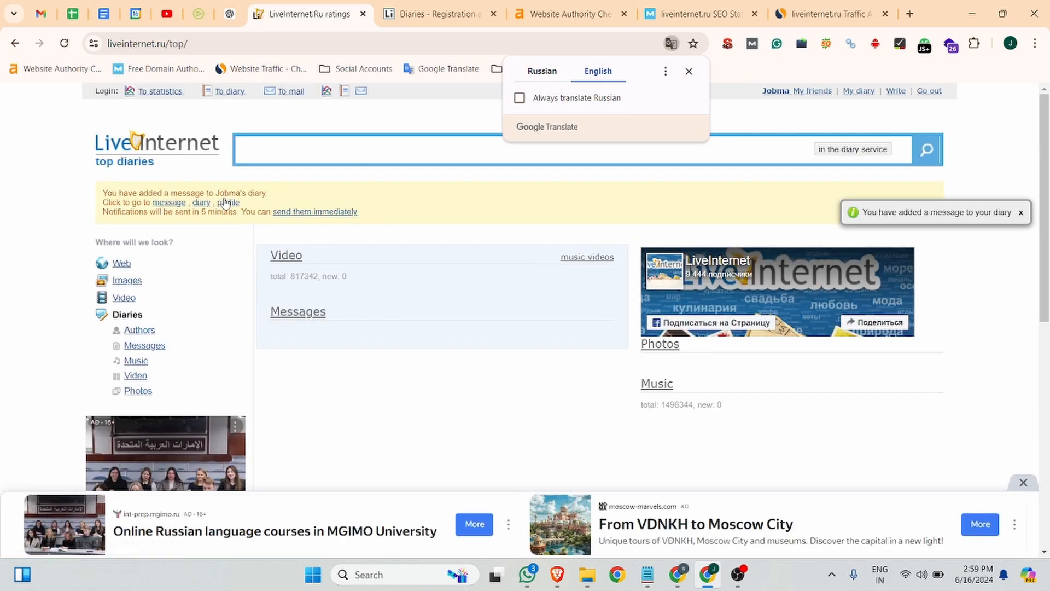
Step: Open the published interview coordination entry from the Jobma profile and check its text, links and attached image
left_click(228, 204)
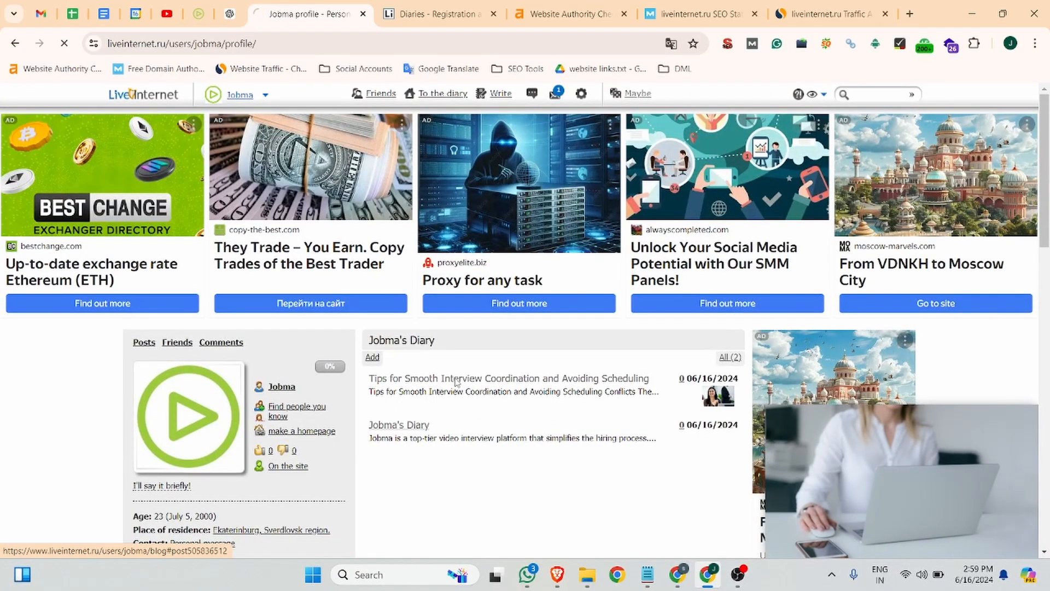
left_click(457, 383)
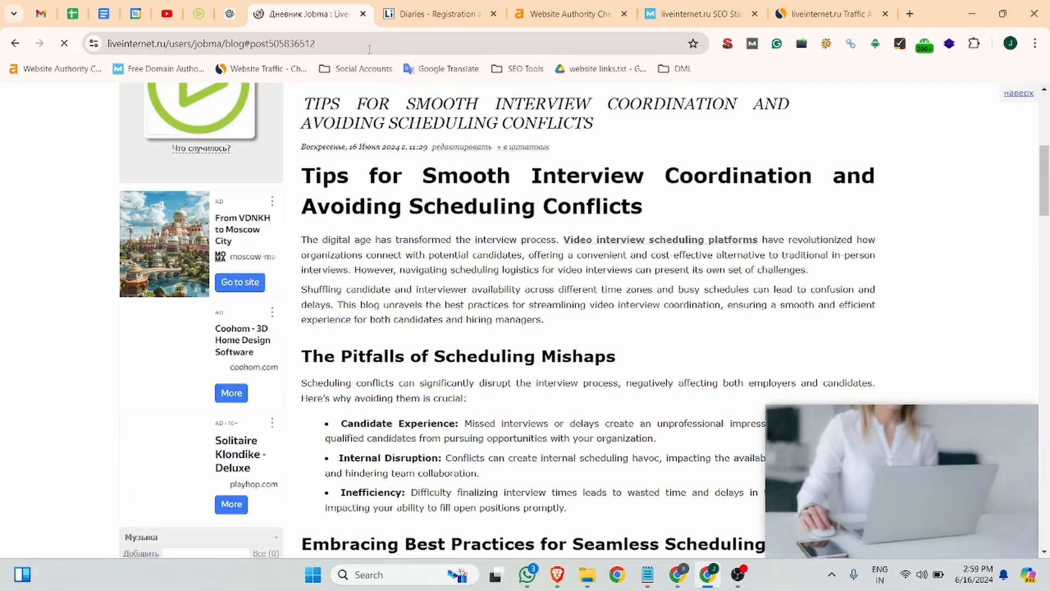
scroll(404, 319, "up", 5)
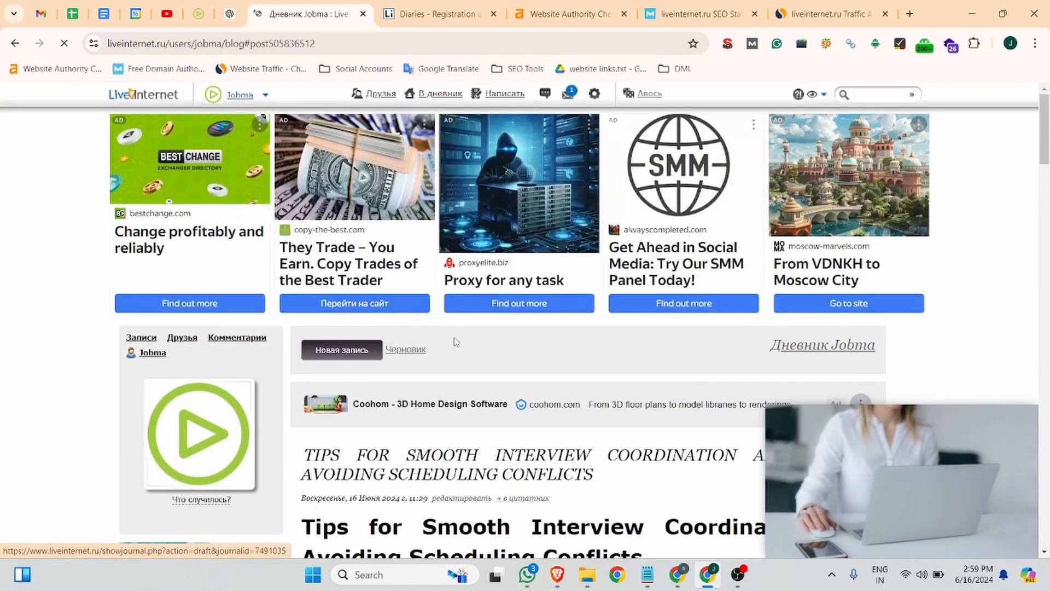
scroll(461, 330, "down", 15)
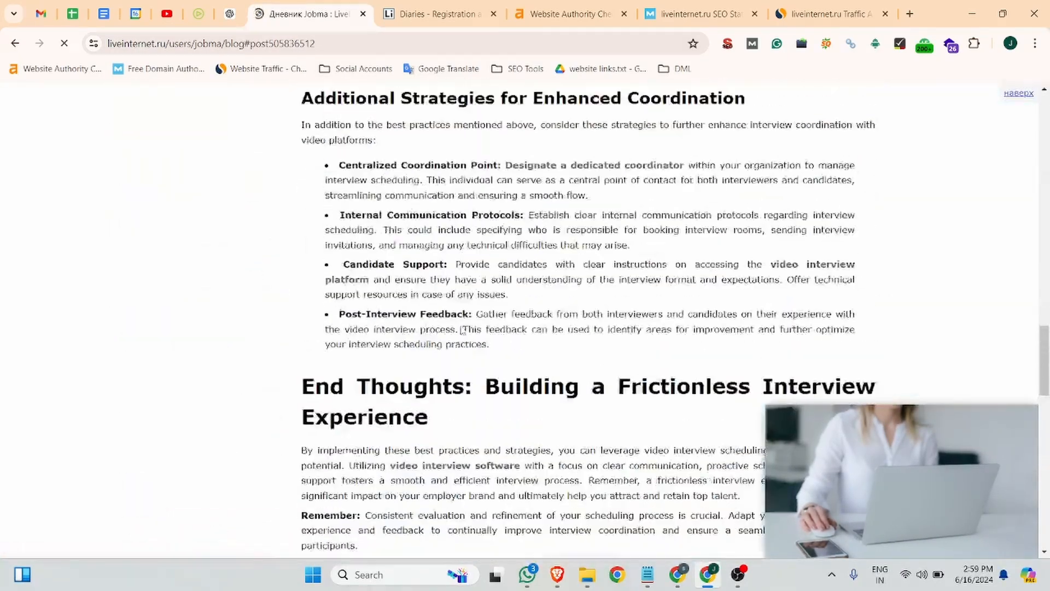
scroll(463, 331, "down", 1)
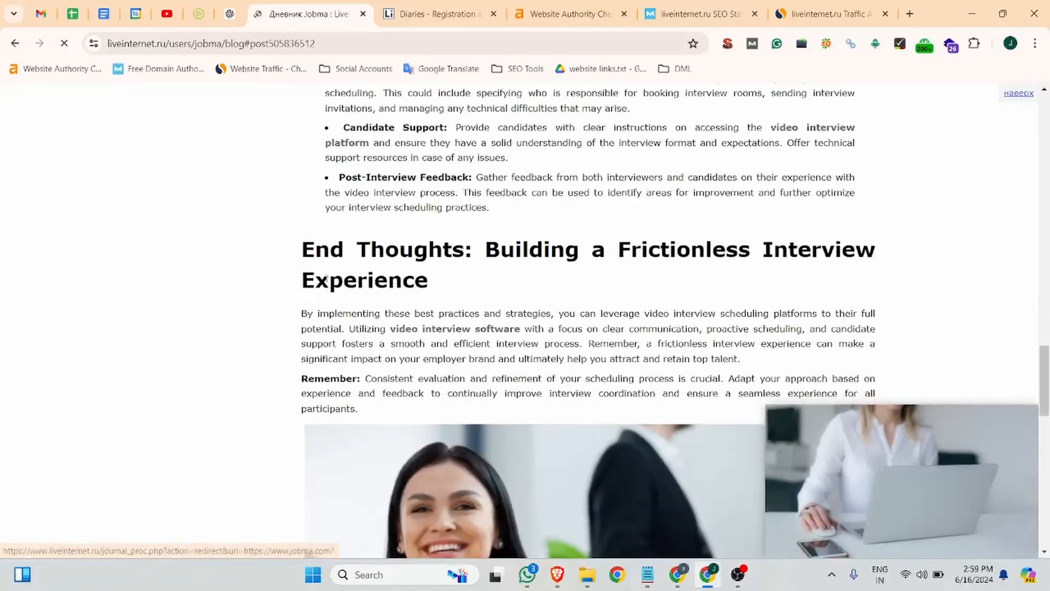
scroll(463, 331, "up", 20)
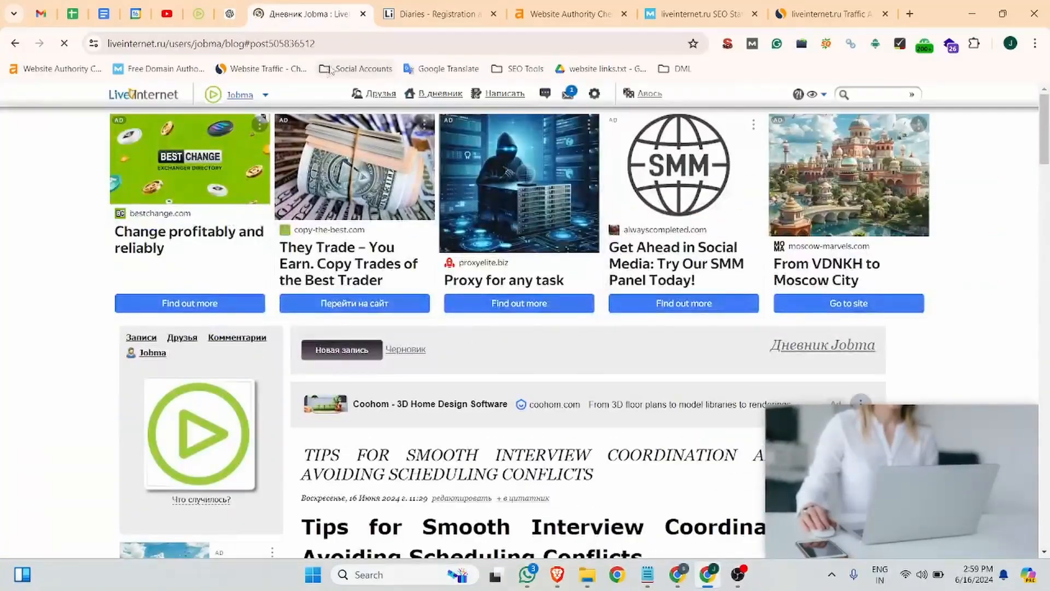
Step: Copy the published entry's URL and open it in an incognito window to check its public view
left_click(324, 38)
key("ctrl+c")
key("ctrl+shift+n")
key("ctrl+v")
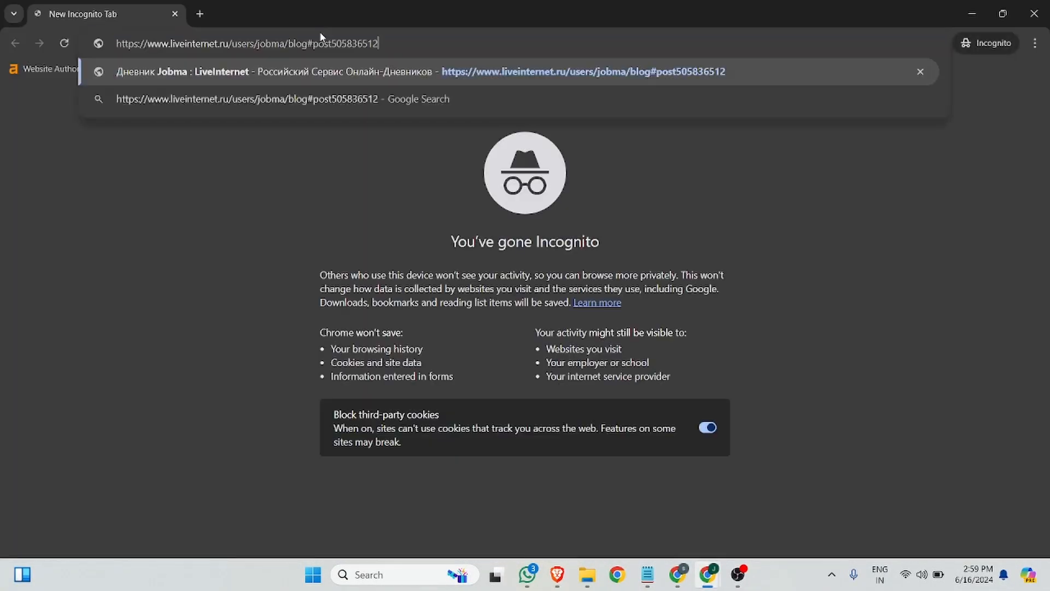
key("Return")
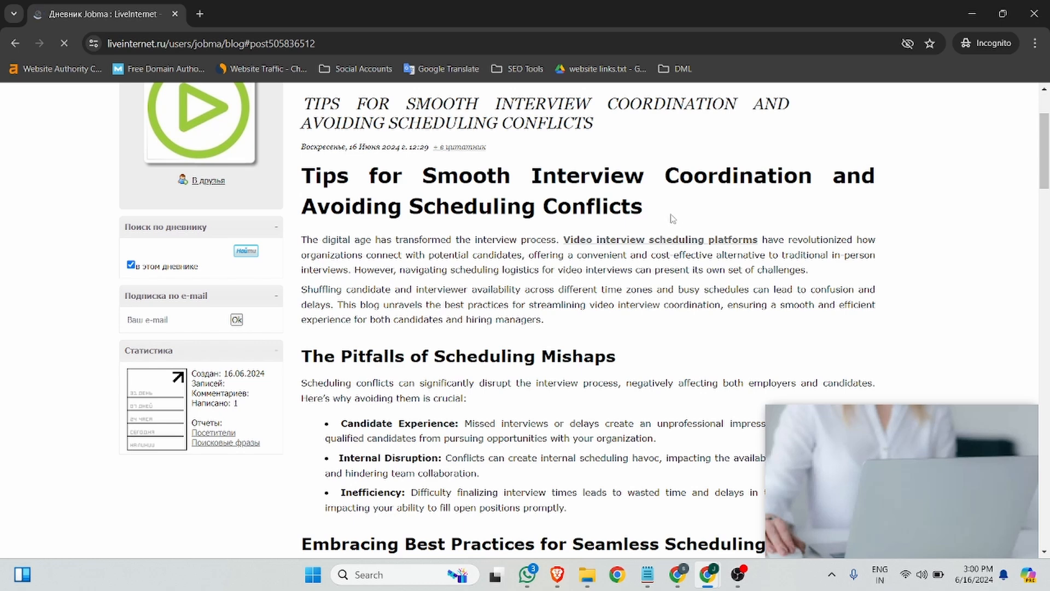
scroll(659, 219, "up", 1)
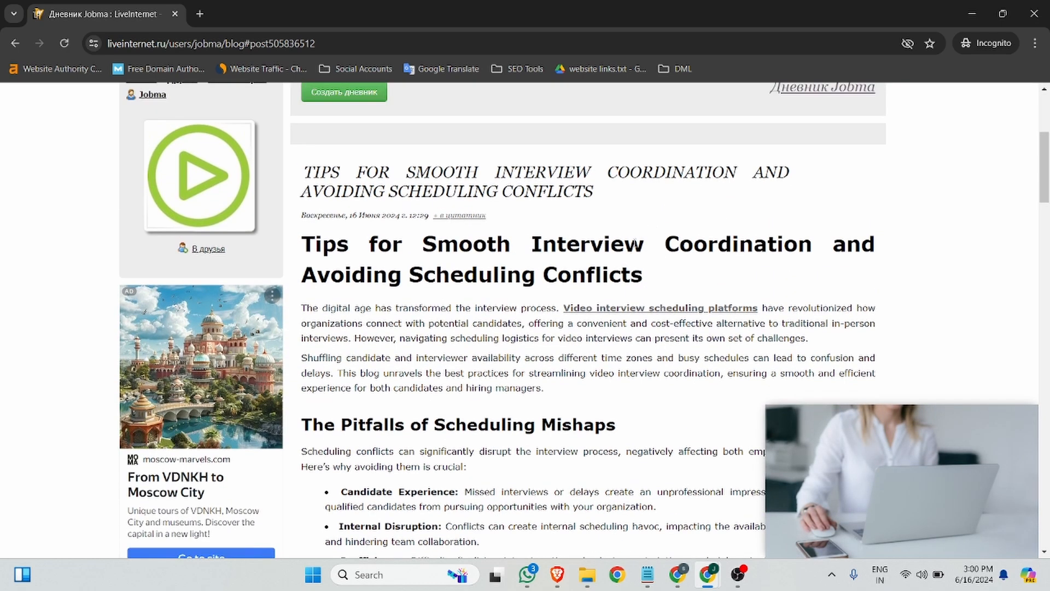
Step: Inspect the HTML code of the "Video interview scheduling platforms" link in the public entry, and close the developer tools
right_click(702, 314)
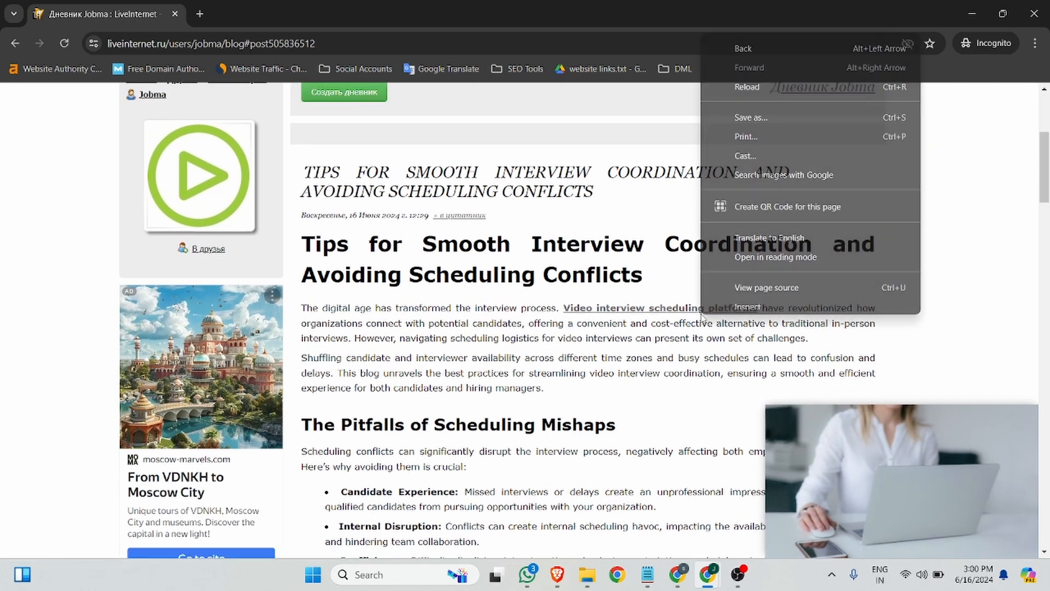
scroll(736, 312, "down", 1)
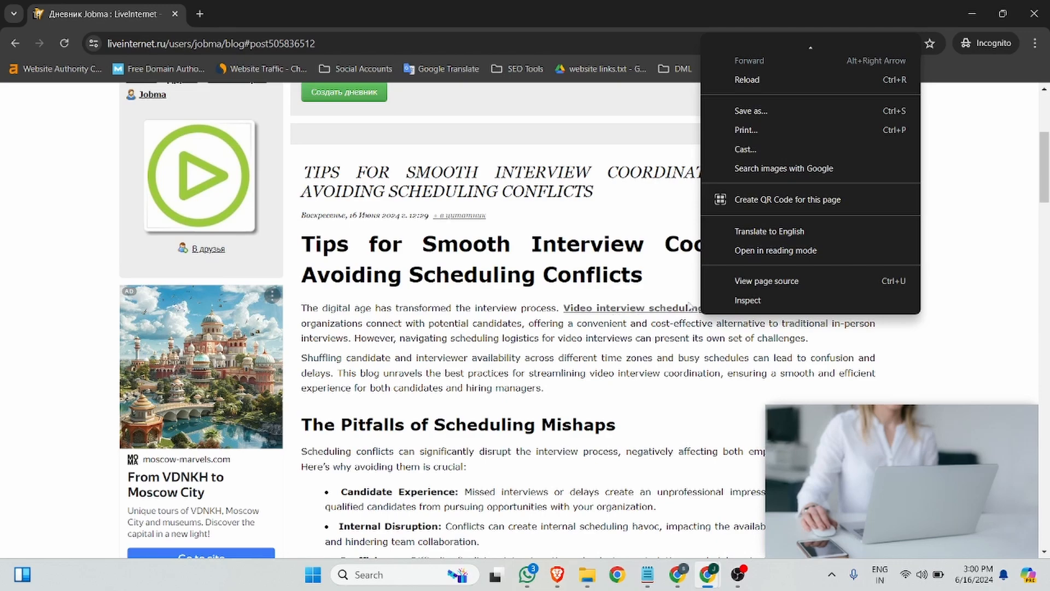
left_click(763, 299)
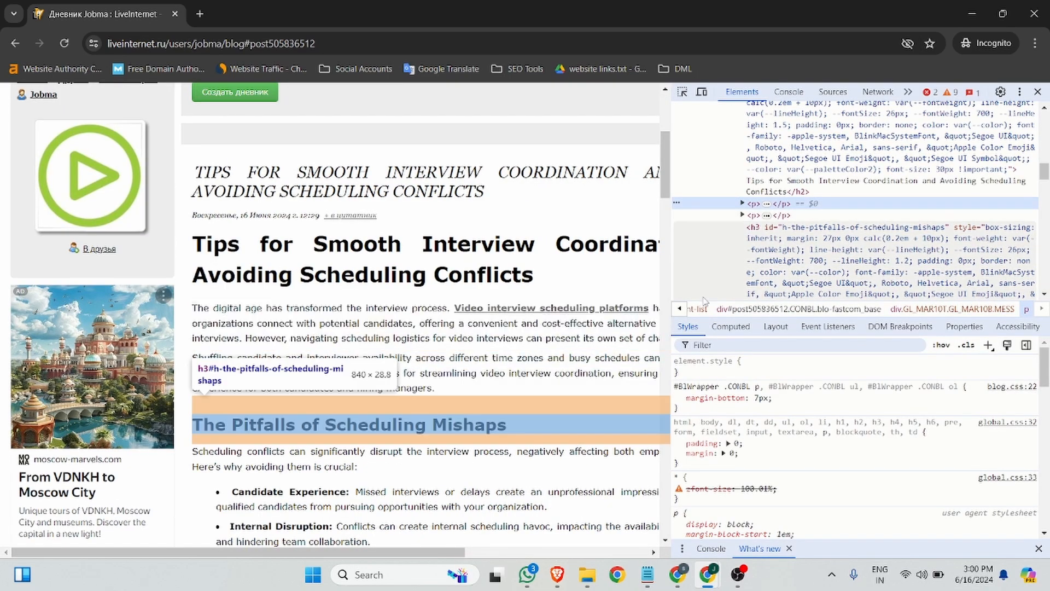
key("ctrl+shift+c")
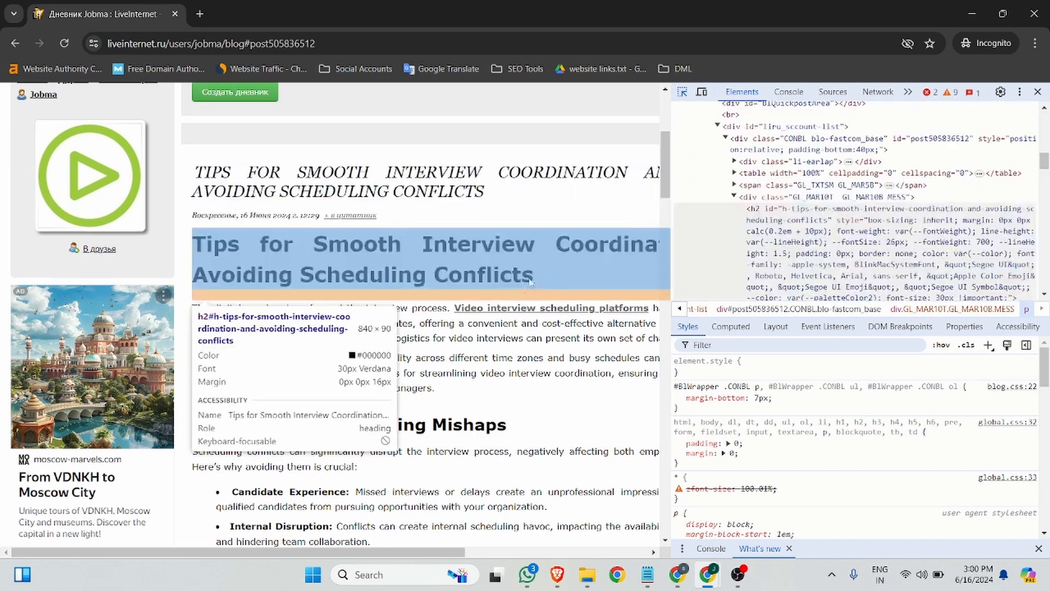
left_click(523, 312)
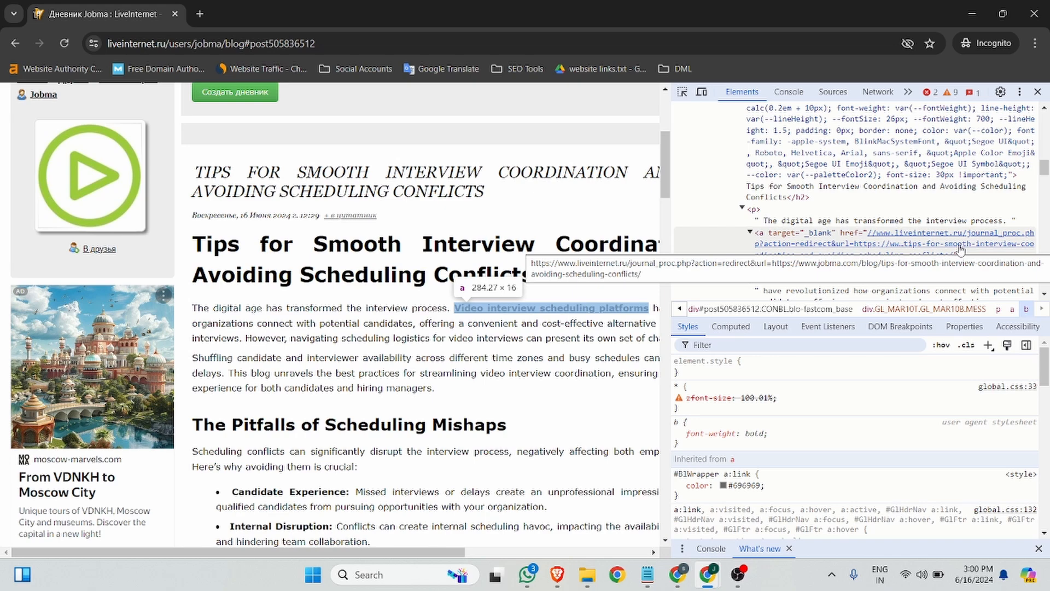
left_click(1038, 92)
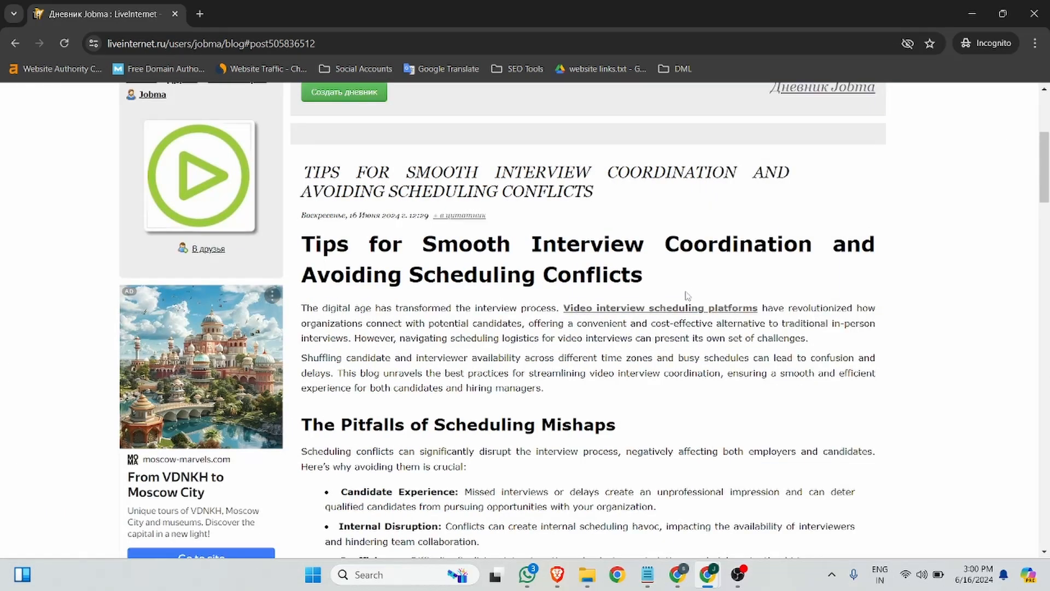
Step: Follow the "Video interview scheduling platforms" link through the English-translated redirect notice to the Jobma article, and close the incognito window
left_click(686, 308, "ctrl")
left_click(270, 9)
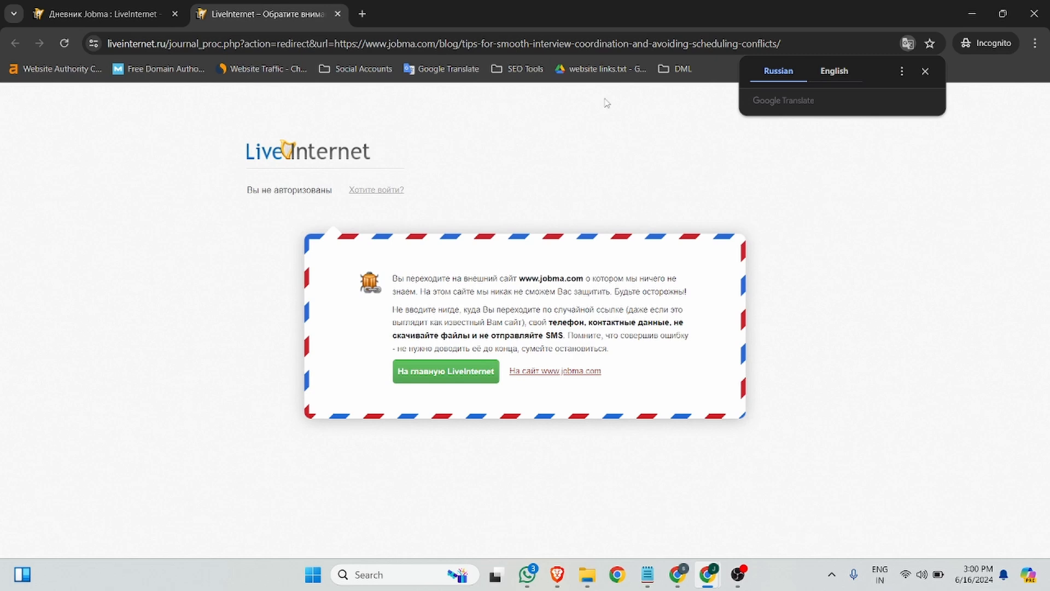
left_click(832, 80)
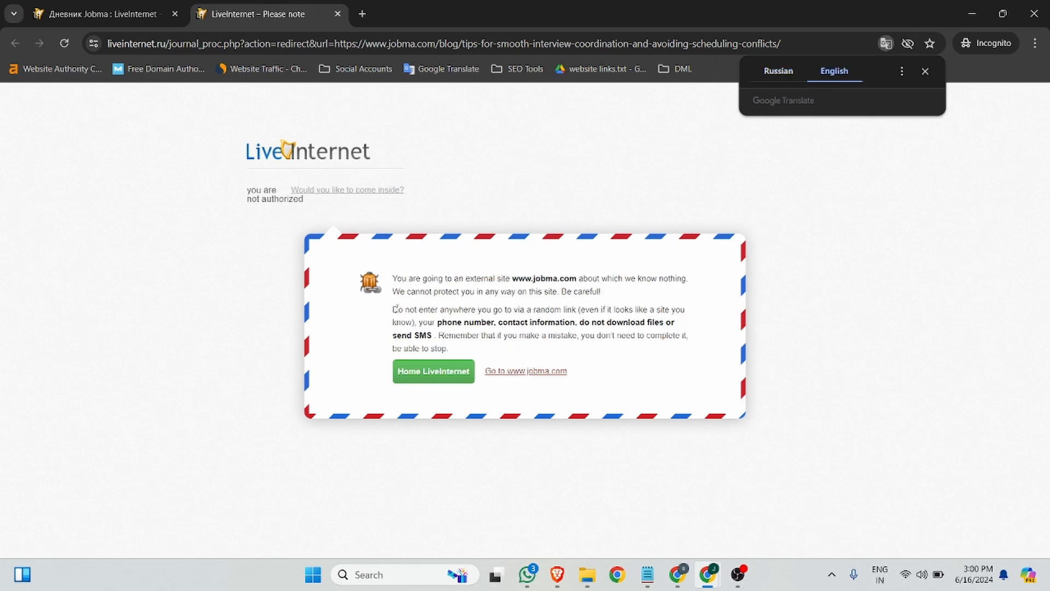
left_click(527, 372)
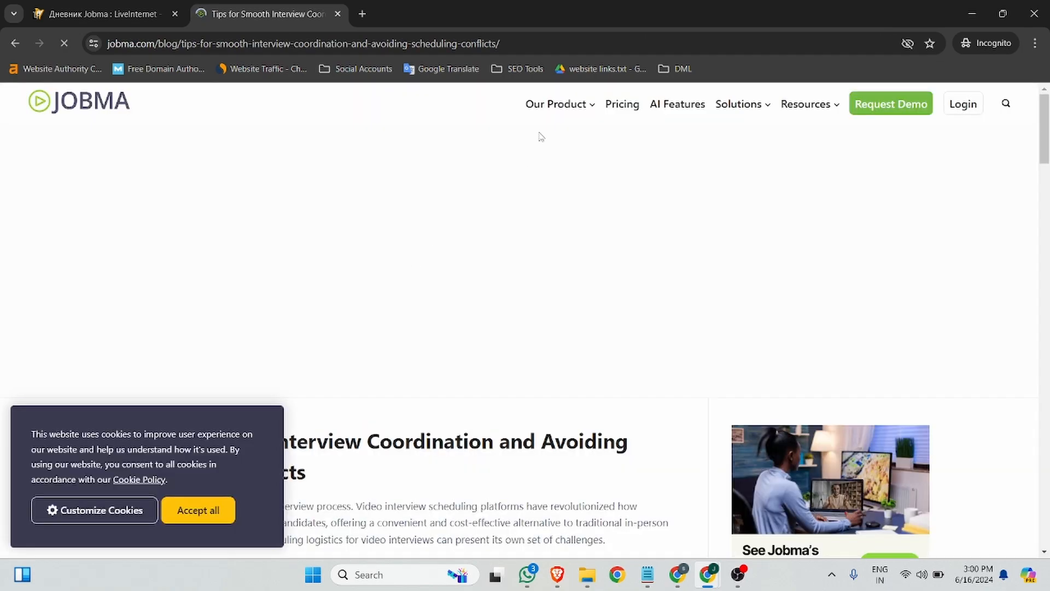
left_click(337, 14)
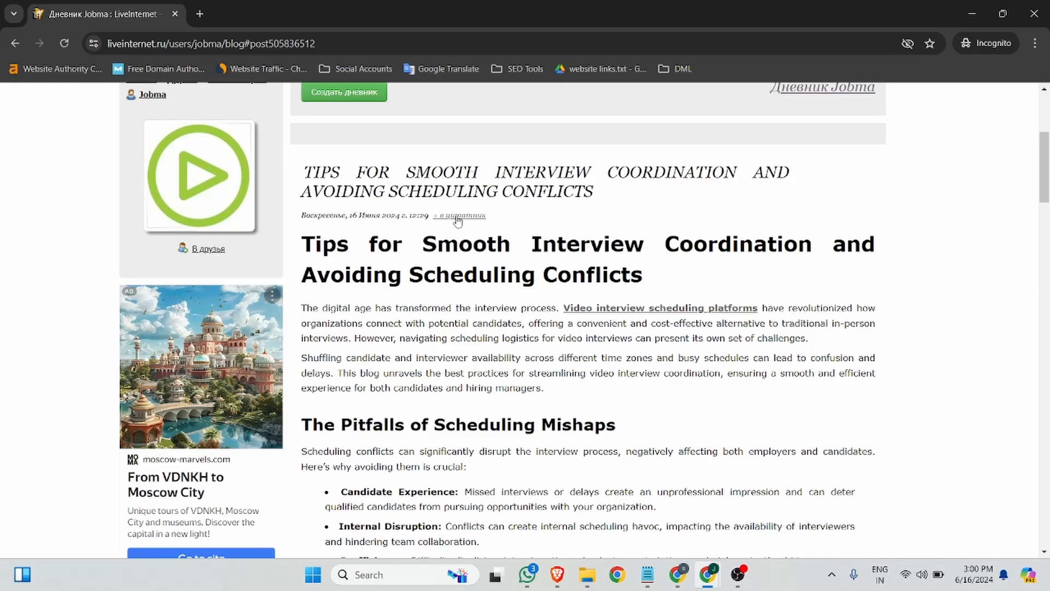
left_click(1034, 13)
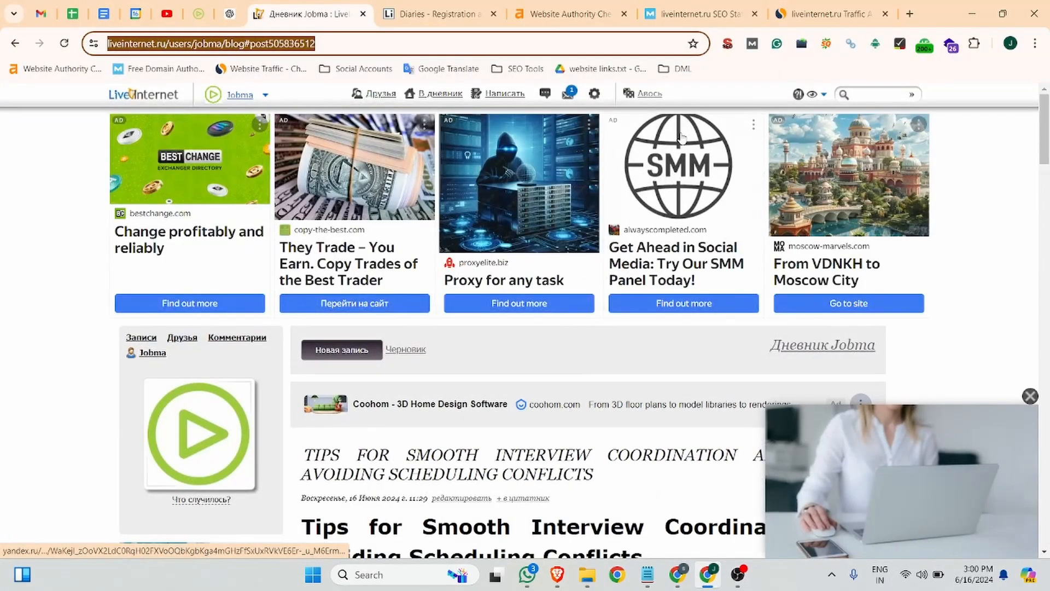